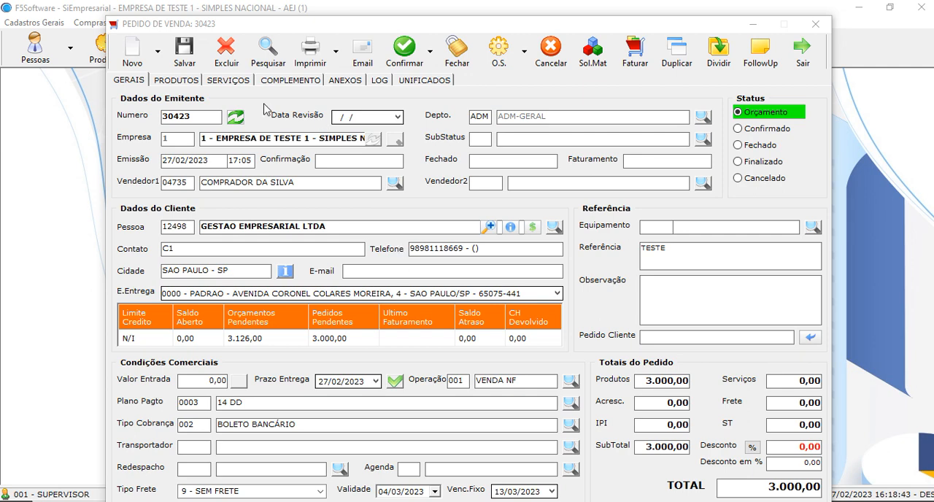
Change the delivery date of PRODUTO ACABADO TESTE A in the sales order to 27/03/2023
click(176, 80)
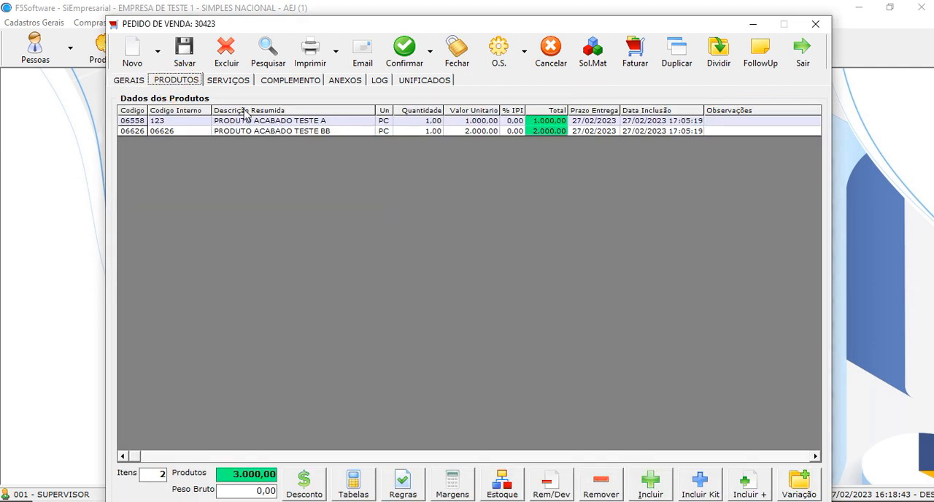
click(286, 122)
click(286, 131)
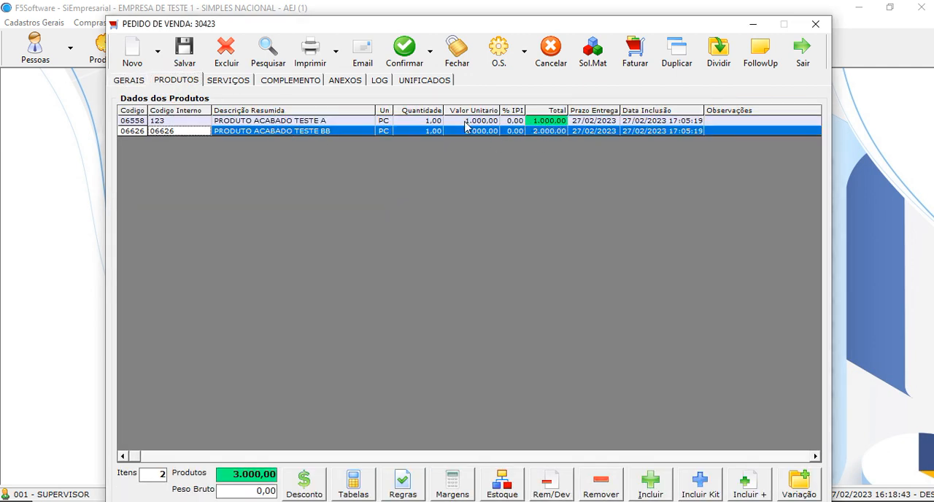
click(299, 122)
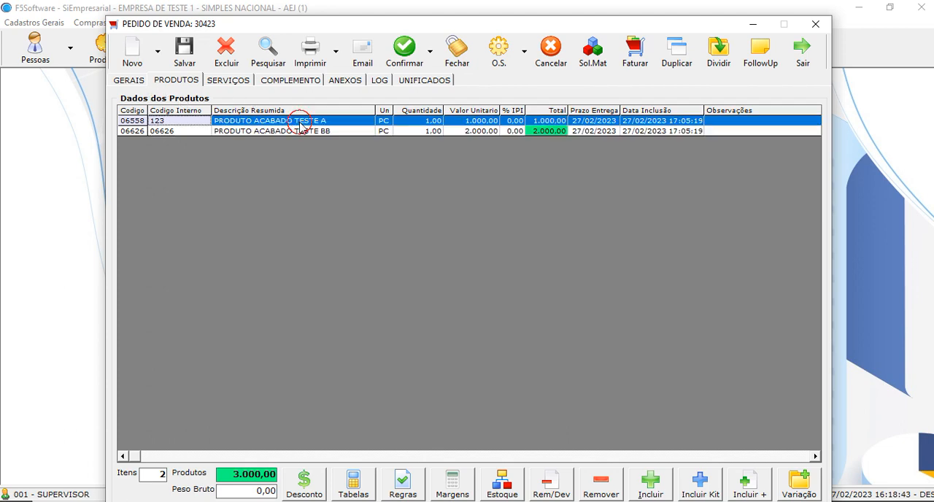
double_click(300, 125)
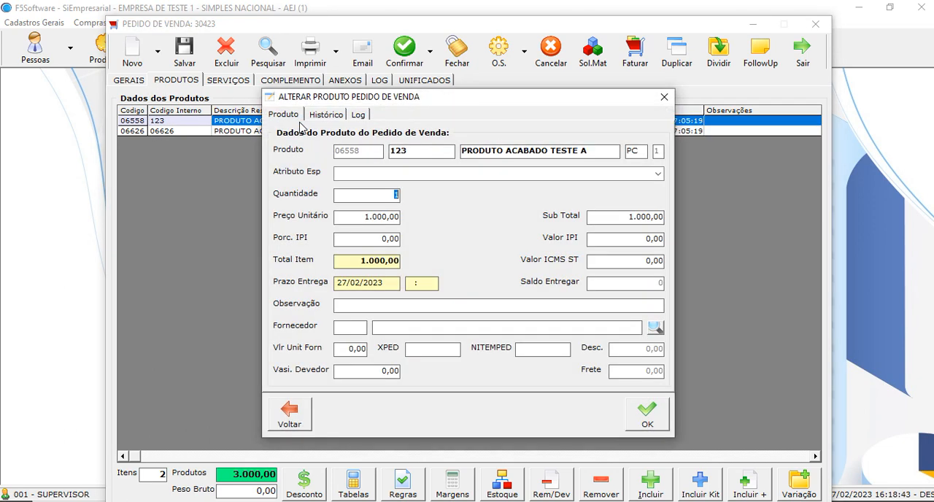
click(346, 285)
double_click(342, 286)
click(354, 283)
text(3)
click(644, 413)
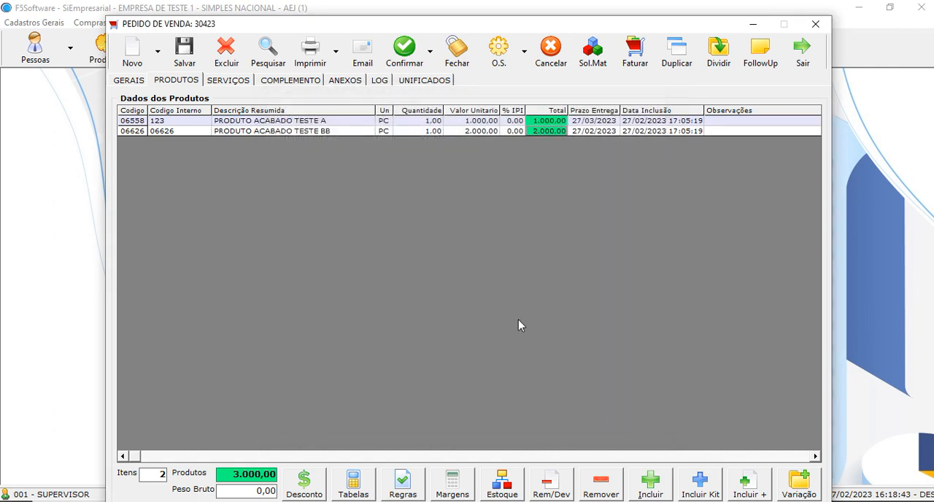
Check the details of the PRODUTO ACABADO TESTE BB item and confirm the sales order
double_click(381, 132)
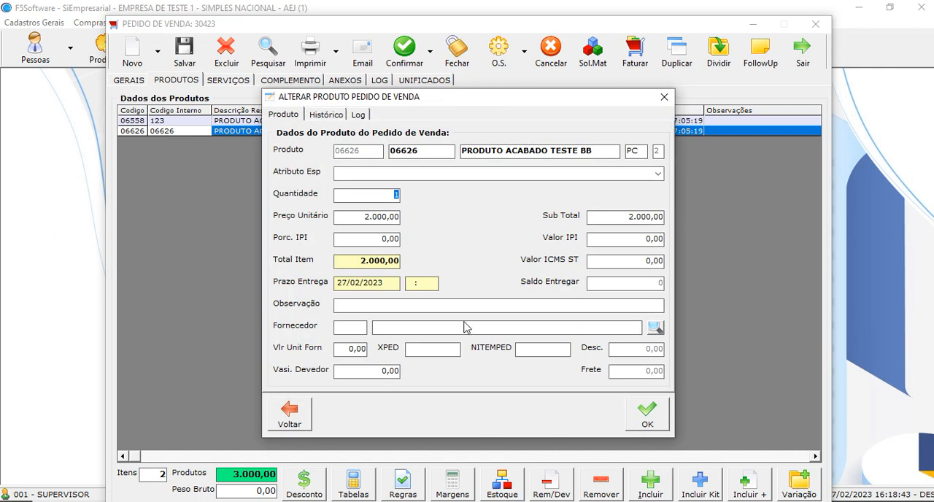
click(645, 413)
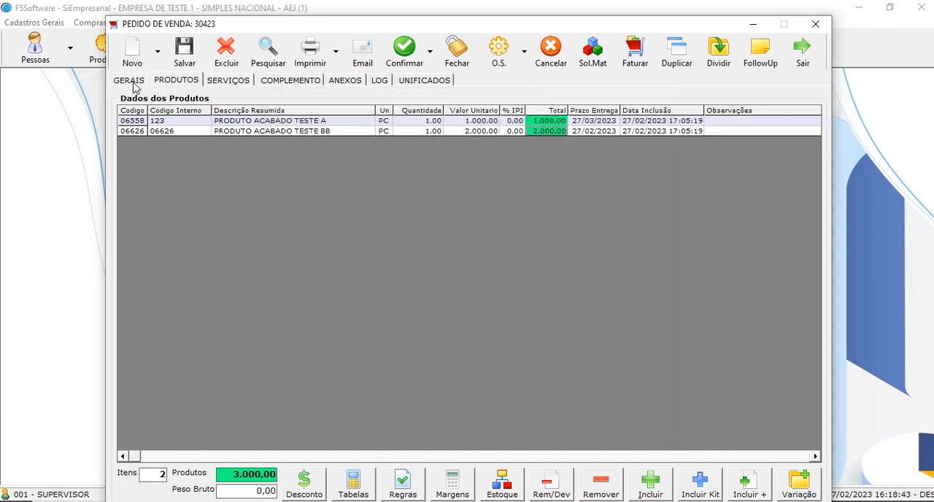
click(129, 80)
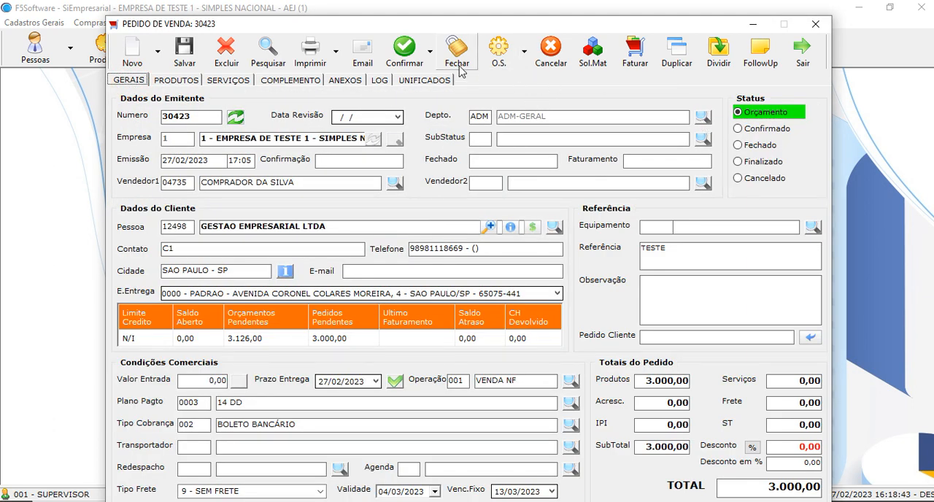
click(404, 50)
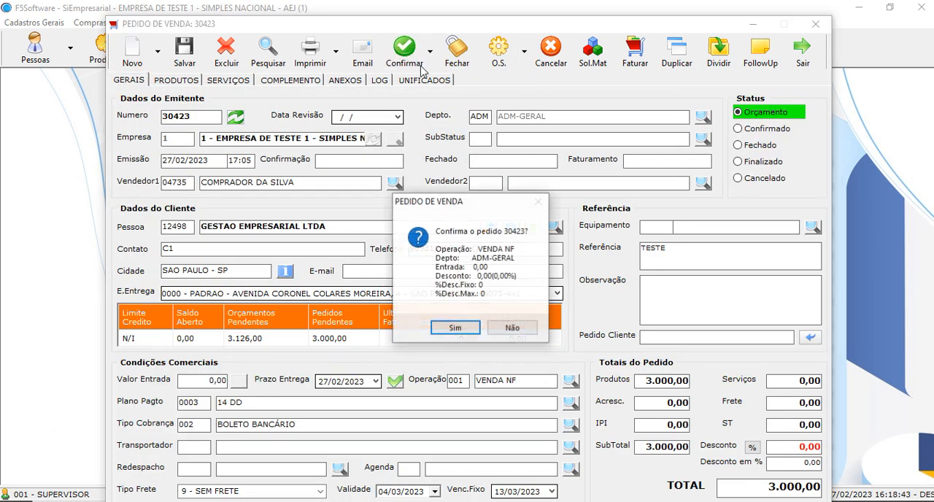
click(455, 329)
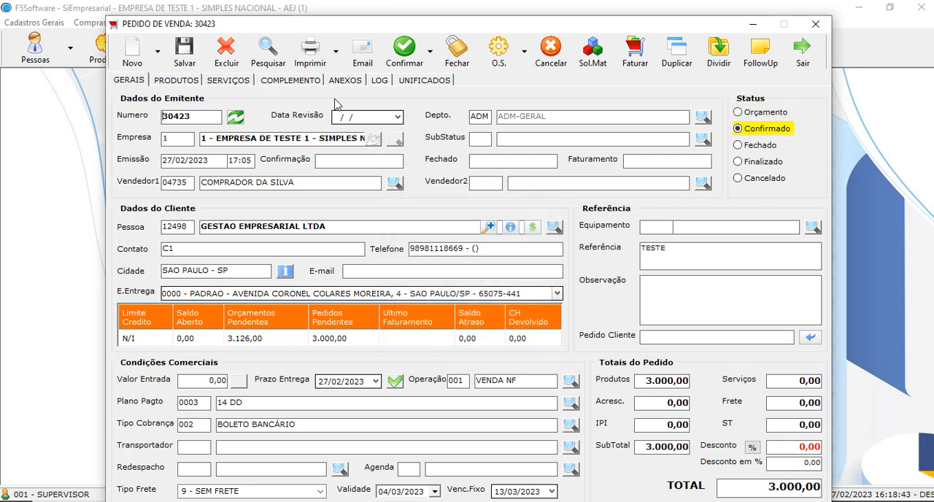
Open the product registration of PRODUTO ACABADO TESTE A from the order and display its product cost calculation
click(177, 81)
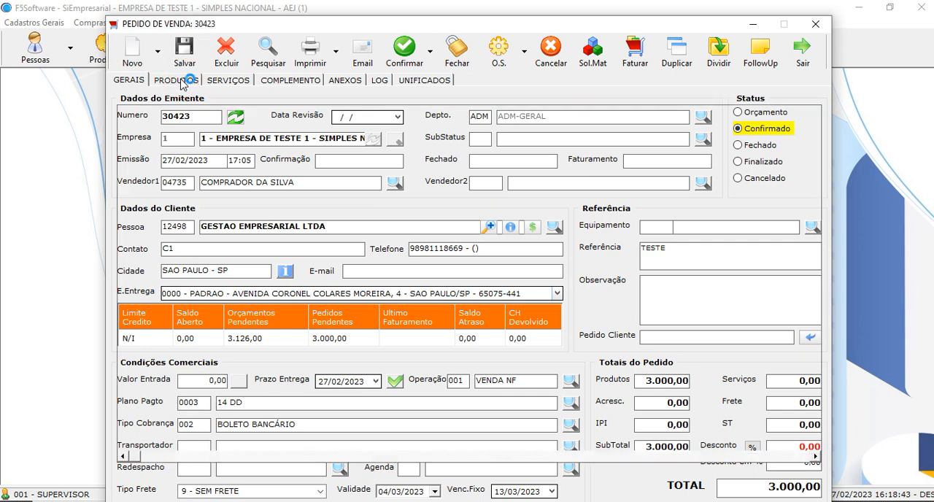
click(304, 122)
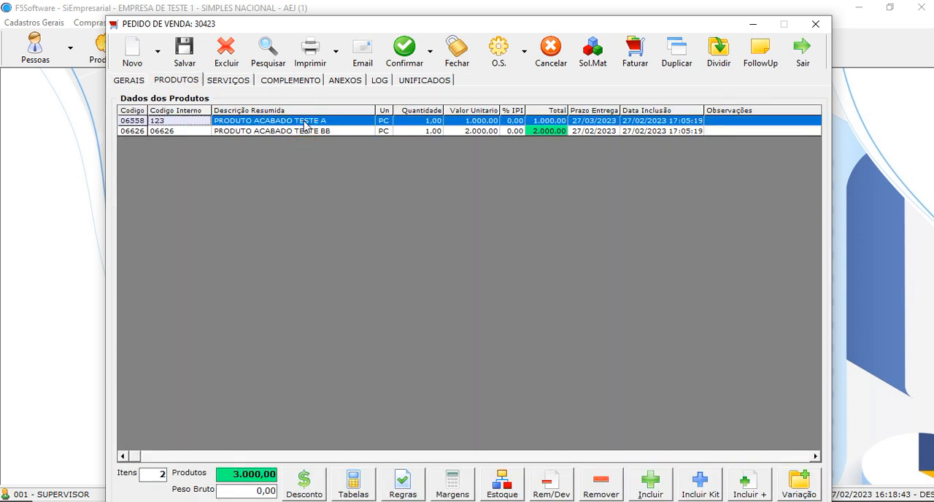
right_click(305, 126)
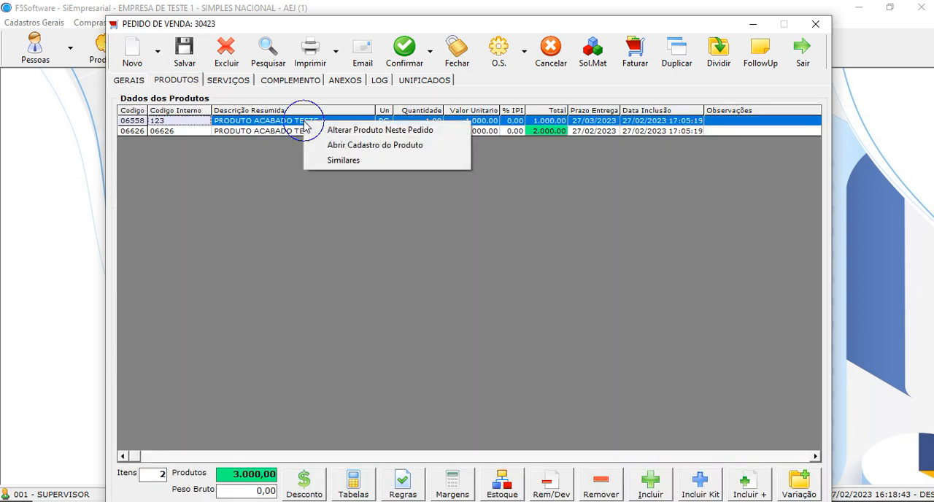
click(387, 145)
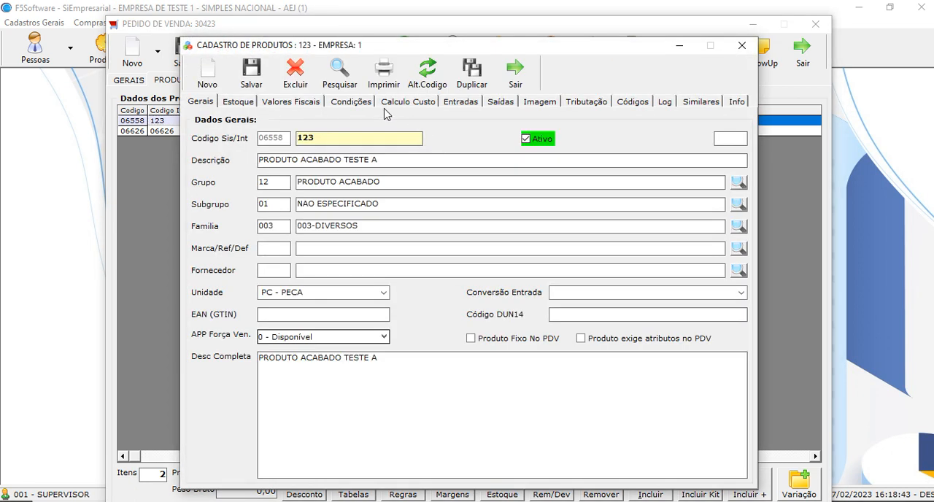
click(398, 103)
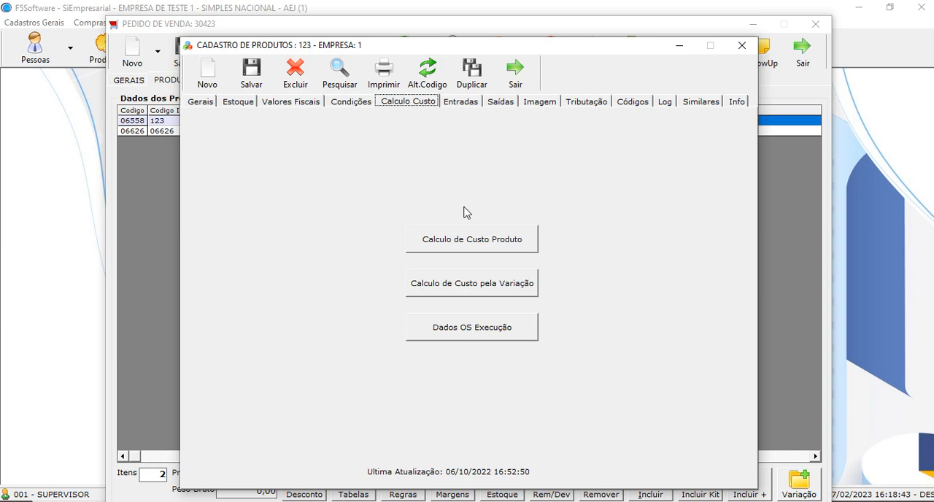
click(467, 244)
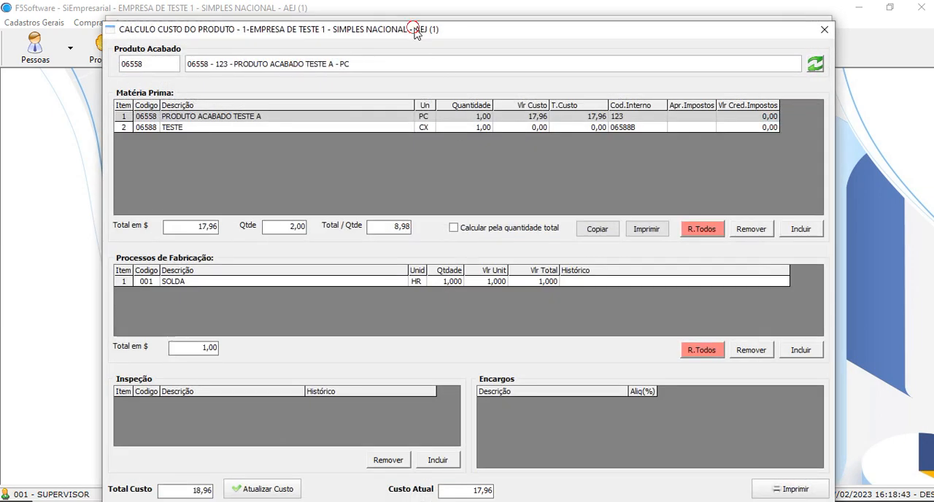
Examine the raw materials listed in the cost calculation of PRODUTO ACABADO TESTE A
drag(421, 29, 614, 75)
click(446, 163)
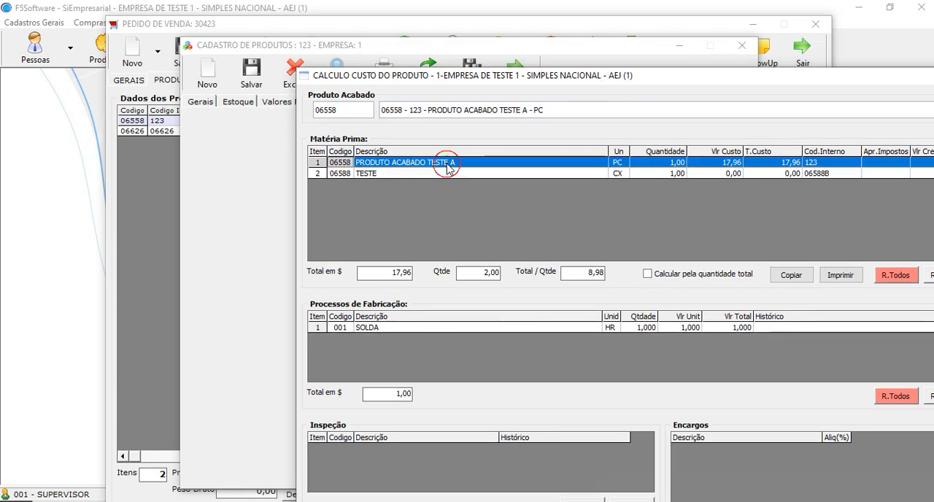
click(445, 175)
click(456, 163)
click(452, 175)
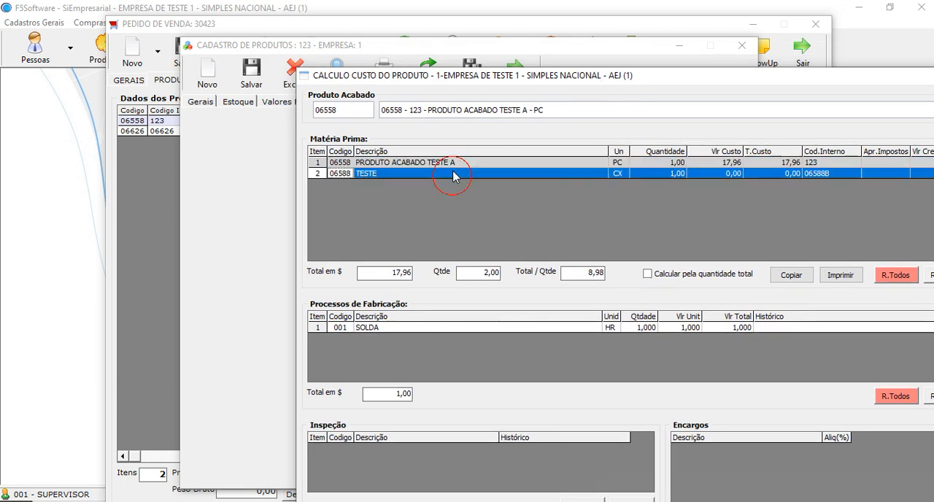
click(459, 164)
click(452, 175)
drag(580, 110, 358, 107)
click(407, 162)
click(402, 173)
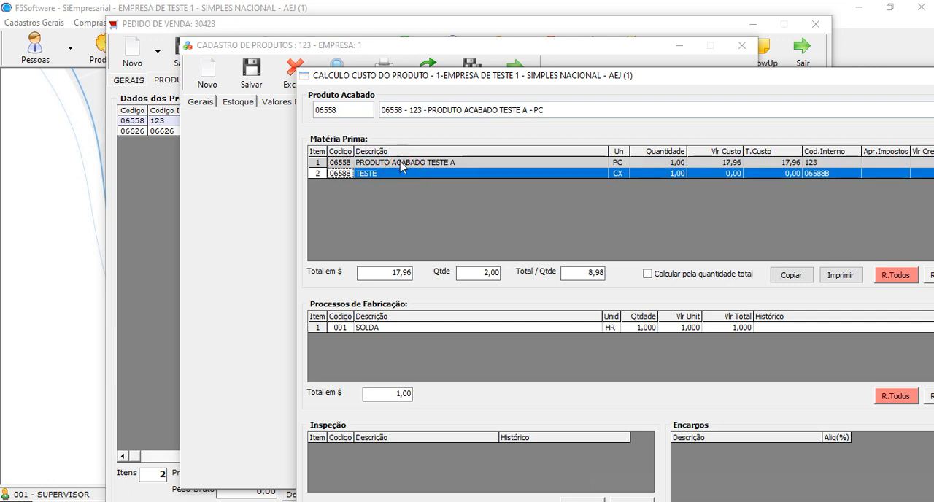
click(406, 163)
click(398, 172)
drag(537, 83, 340, 15)
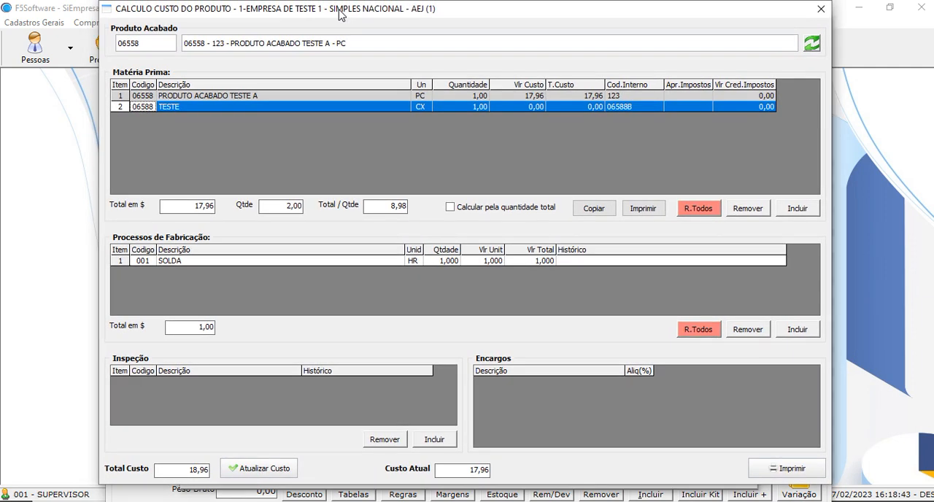
Close the cost calculation and product registration, return to the order's general data, and close the sales order
click(820, 9)
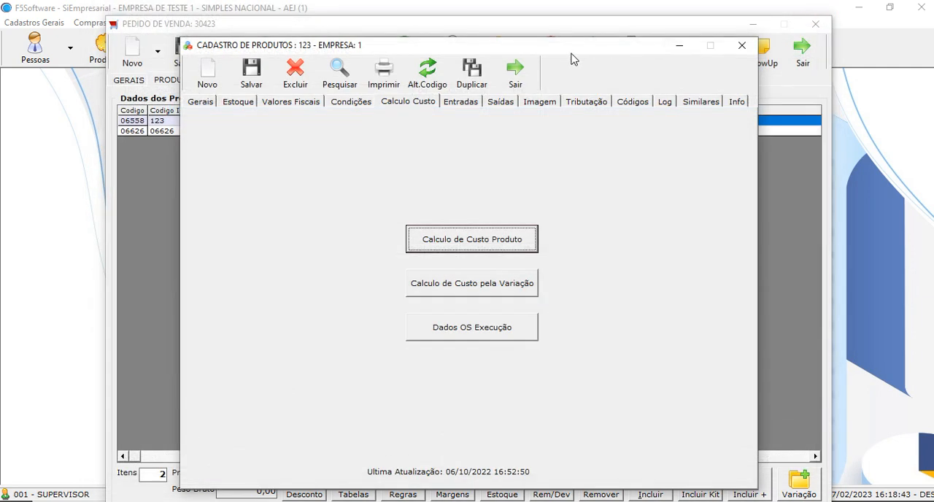
click(515, 70)
click(322, 131)
click(132, 79)
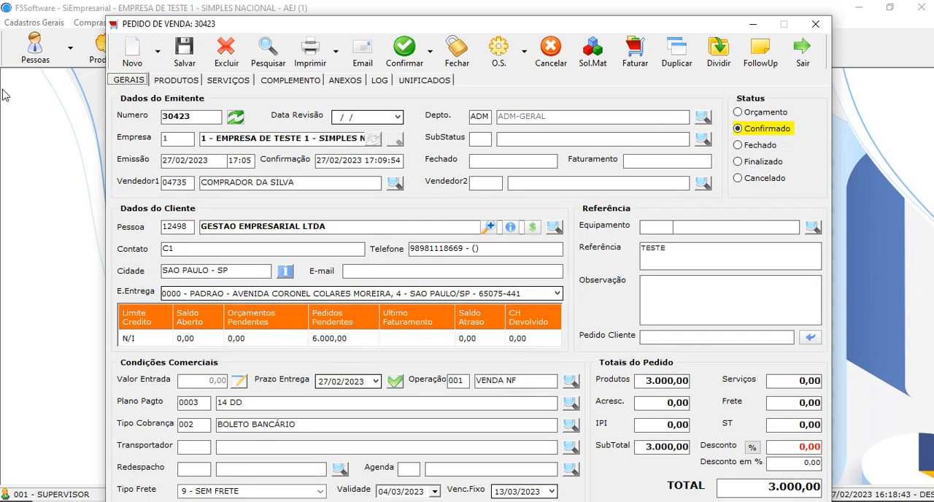
key(Escape)
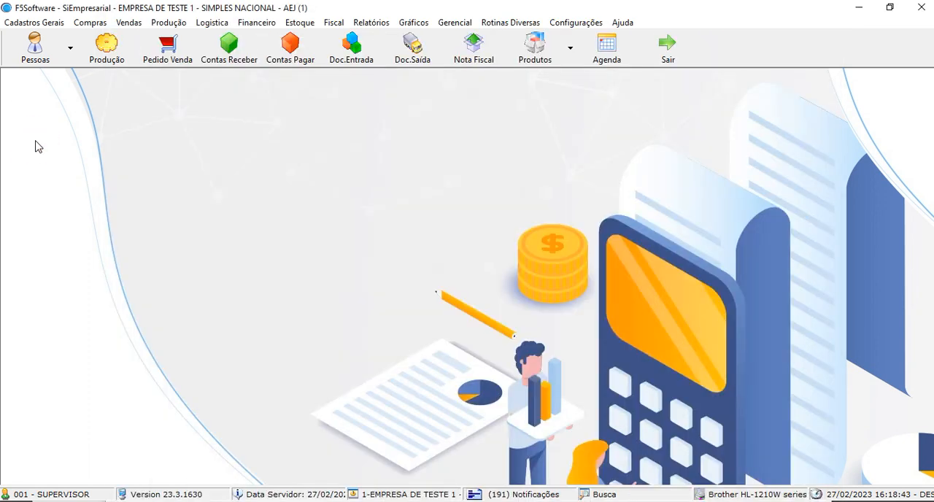
Open the order production control (Controle Produção Pedidos) and maximize its window
click(116, 57)
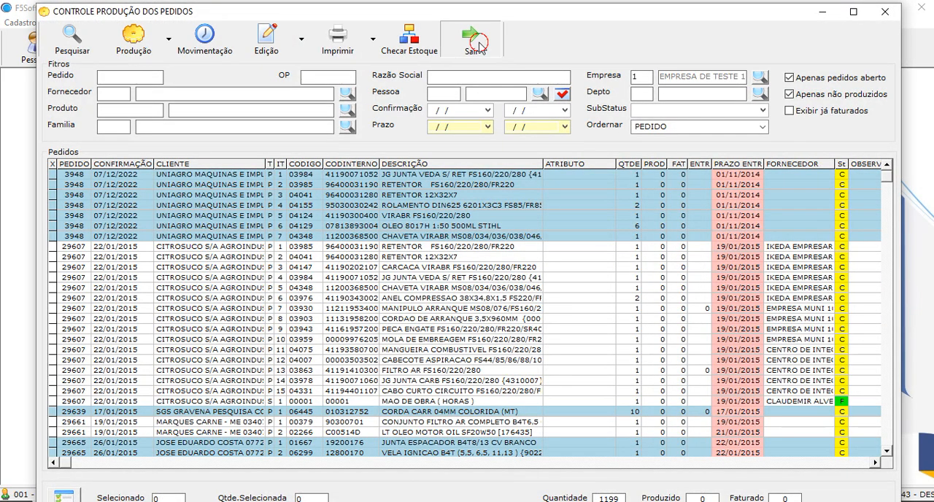
key(Escape)
click(169, 22)
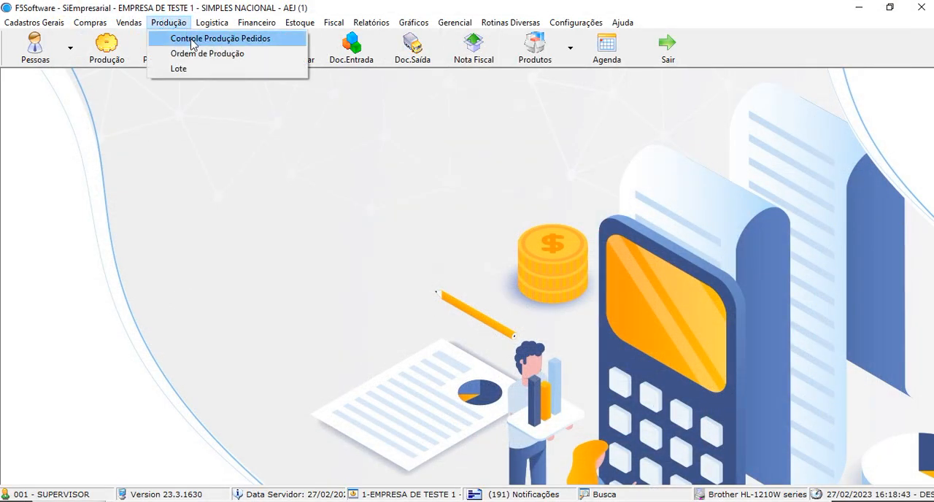
click(190, 36)
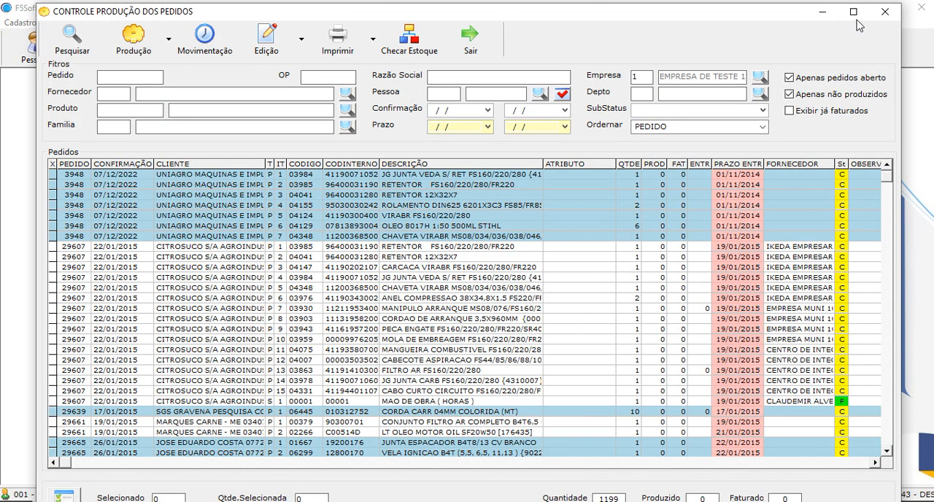
click(854, 13)
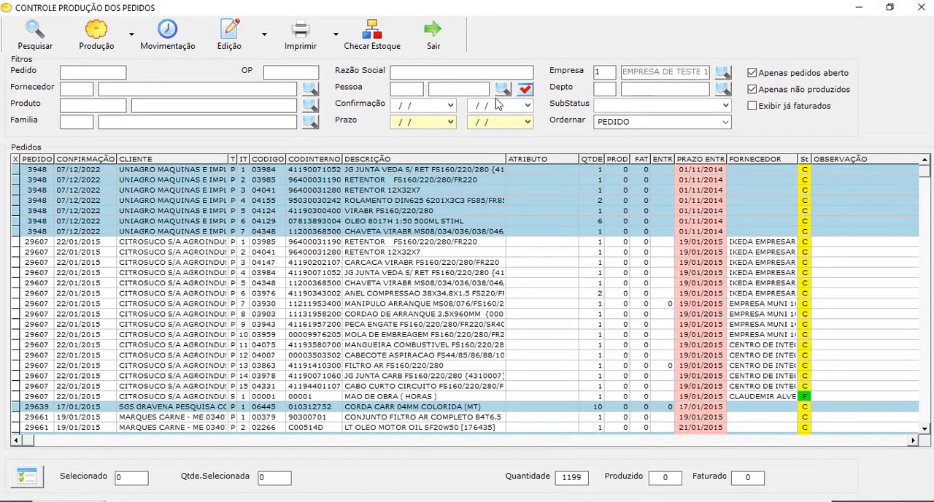
Filter the production control list by the confirmed sales order's number
click(924, 429)
click(924, 429)
click(924, 429)
click(925, 429)
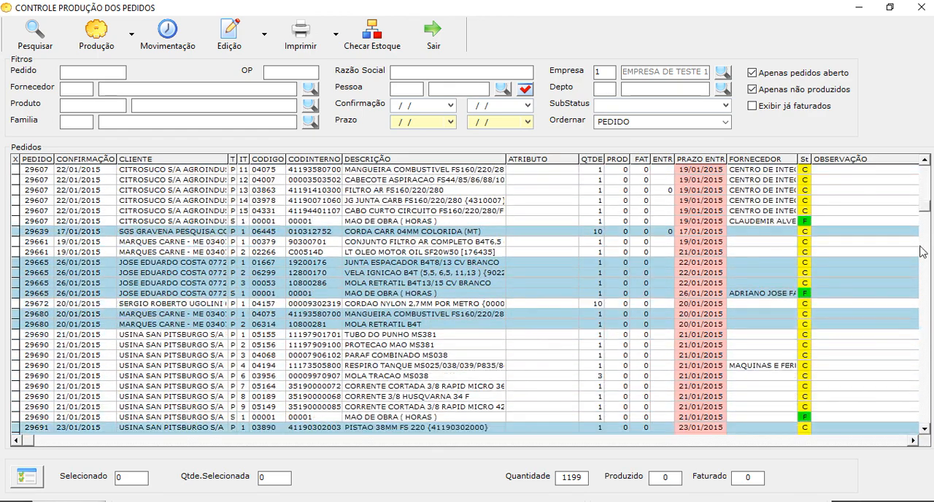
drag(924, 208, 926, 420)
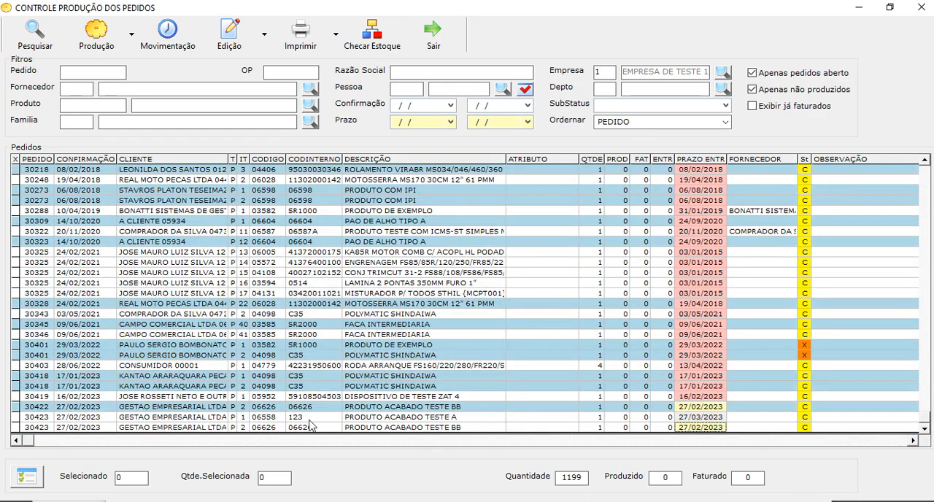
click(89, 74)
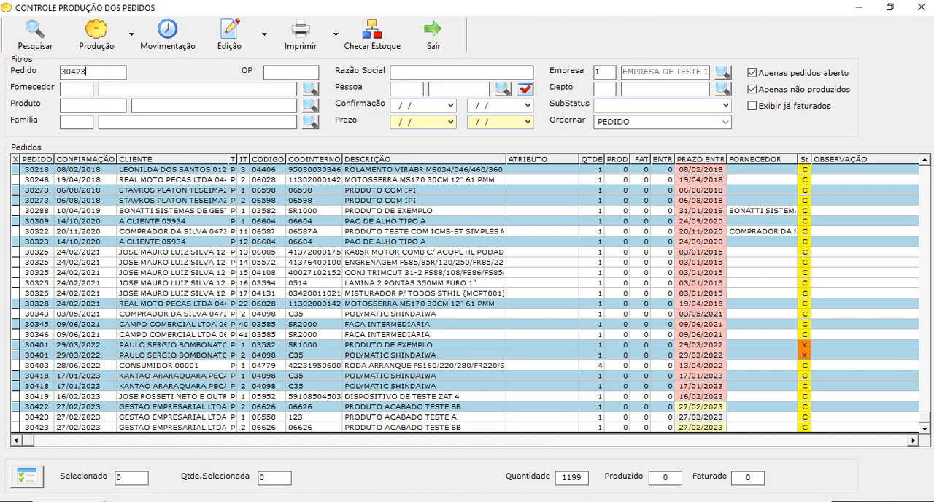
click(34, 33)
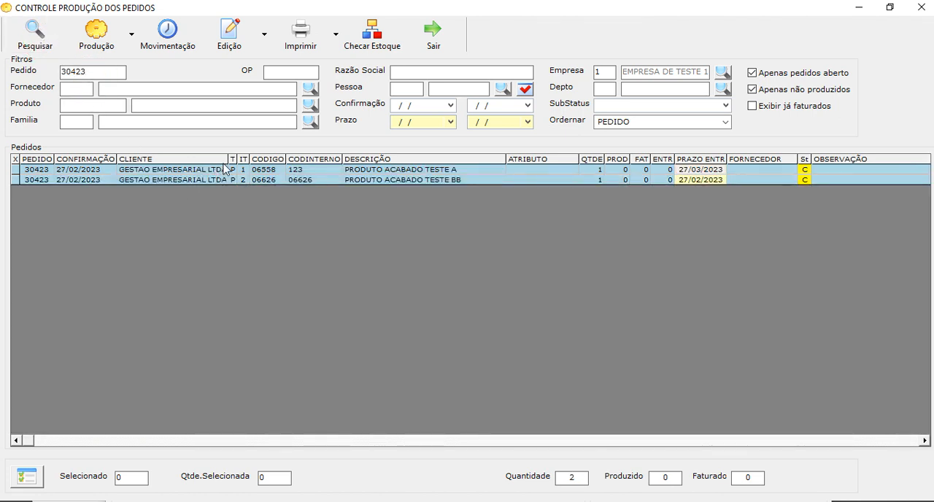
Create a production order (OP) for the PRODUTO ACABADO TESTE A item and open it
click(469, 171)
right_click(470, 174)
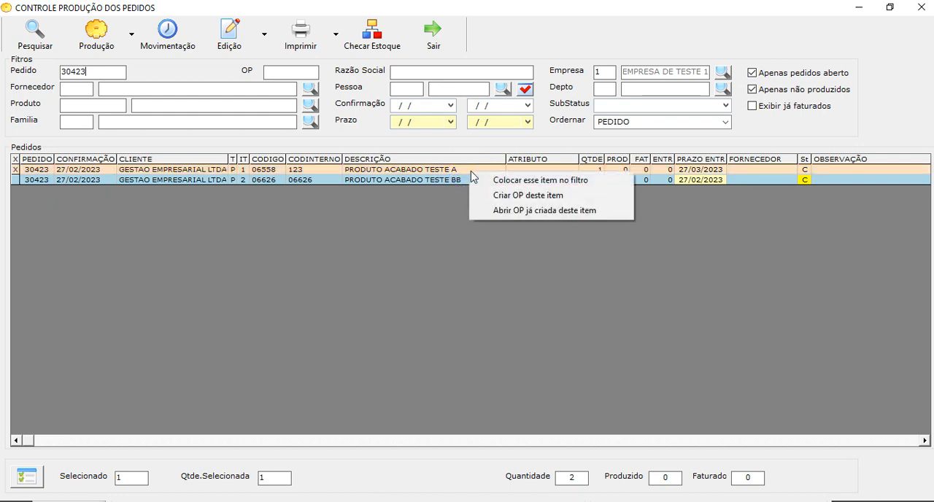
click(539, 195)
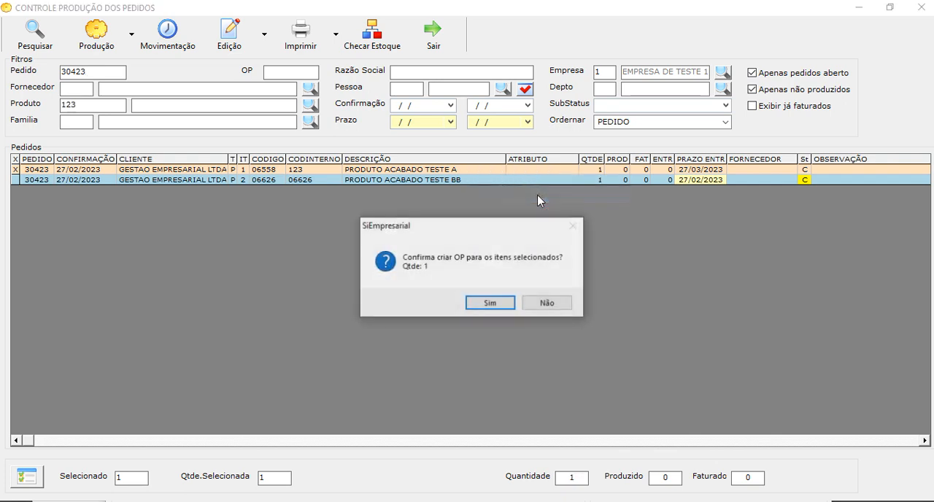
click(491, 304)
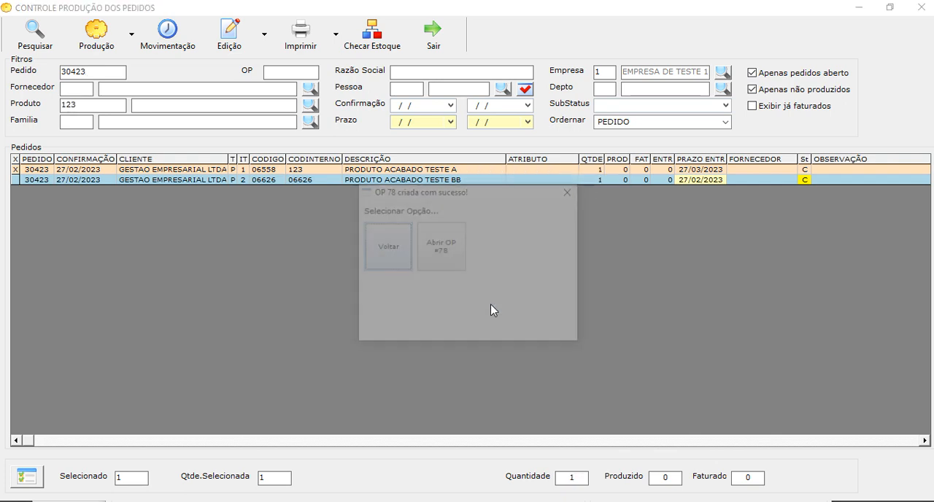
click(438, 257)
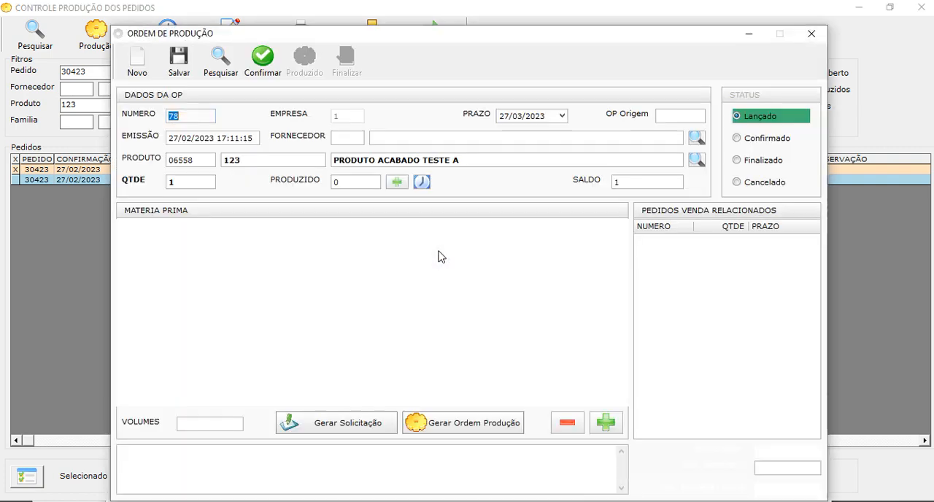
Set the raw material TESTE's quantity to 2 in the production order
drag(409, 33, 401, 11)
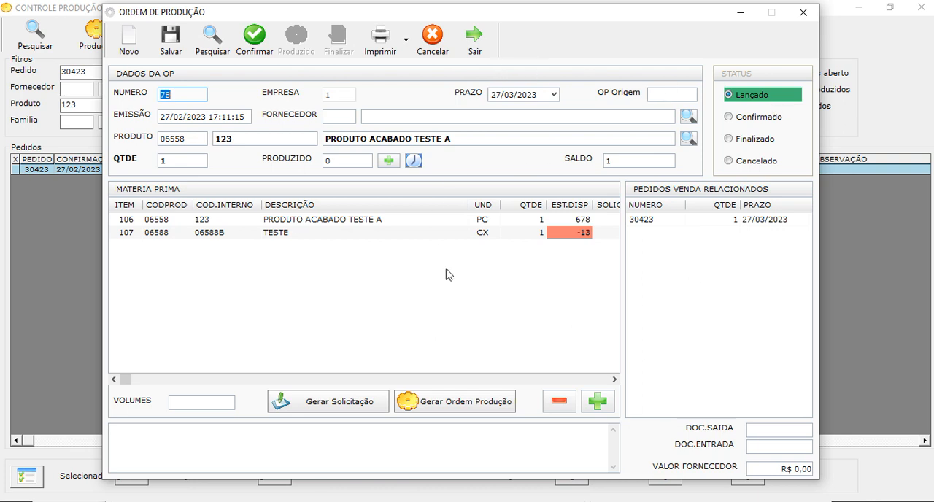
click(291, 221)
click(284, 235)
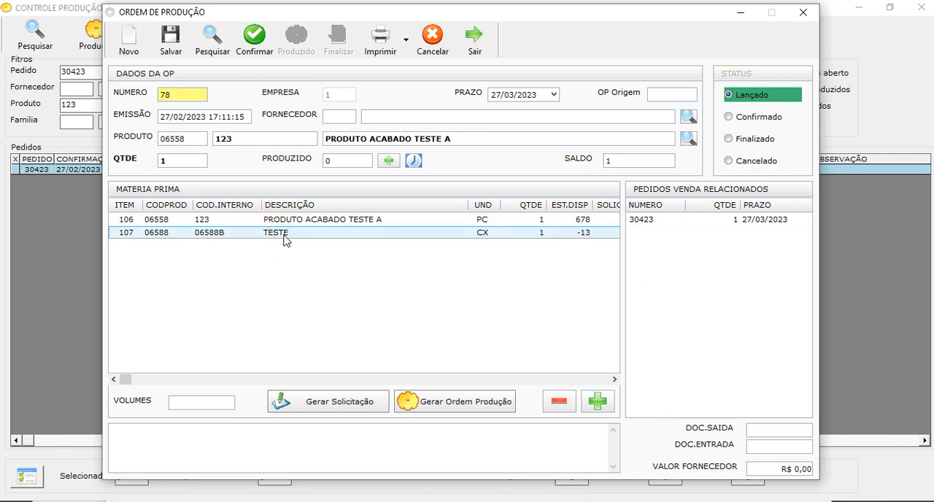
click(292, 221)
double_click(535, 234)
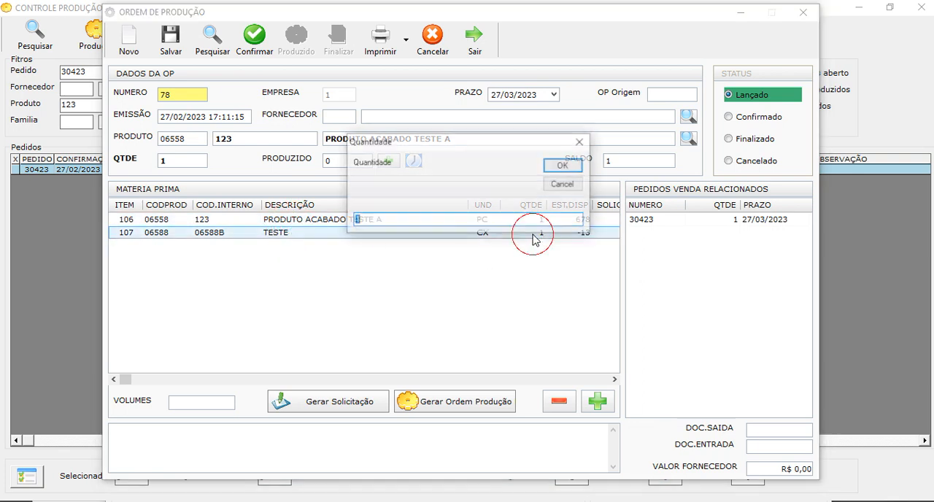
text(2)
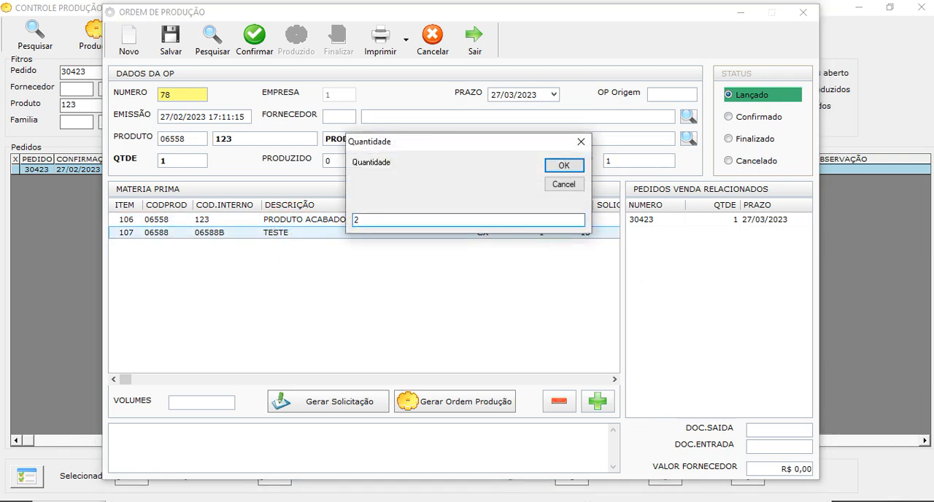
click(562, 164)
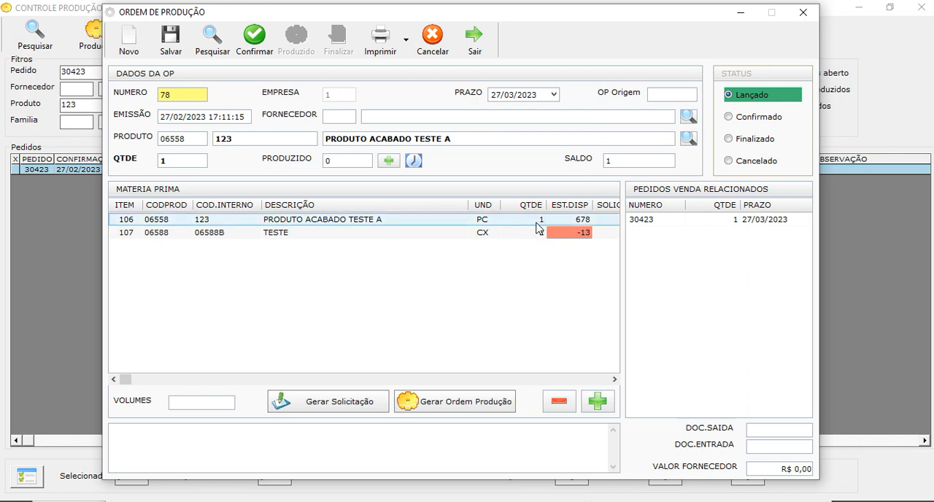
Search the products for MATERIA, add TECIDO MATERIA PRIMA as a raw material, and set its quantity to 5
click(605, 408)
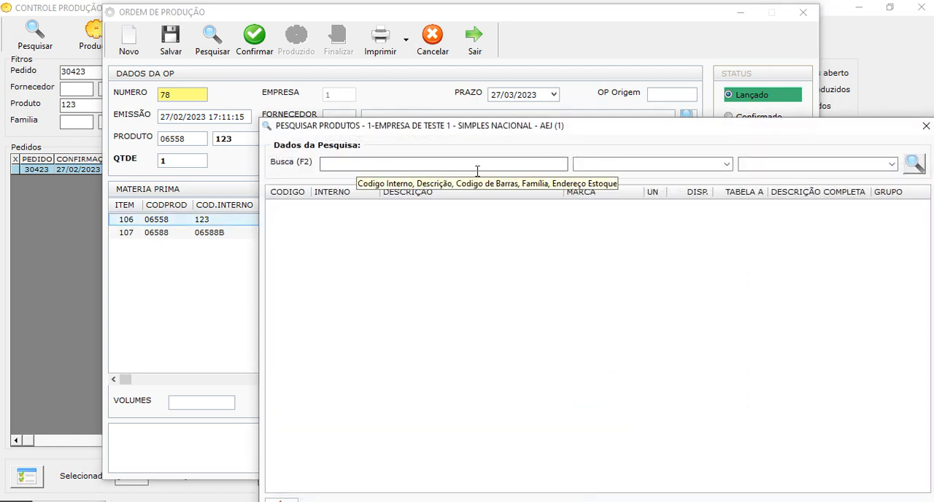
text(MATERIA)
key(BackSpace)
key(BackSpace)
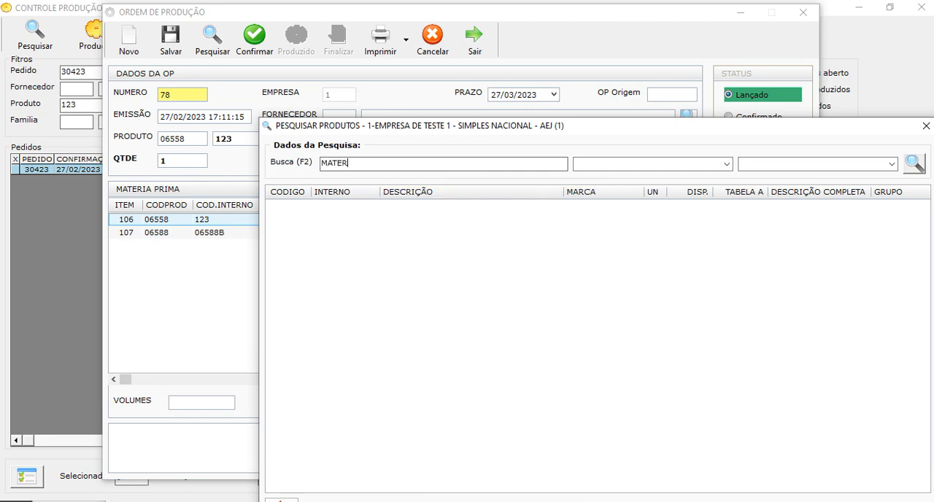
text(IA)
key(Return)
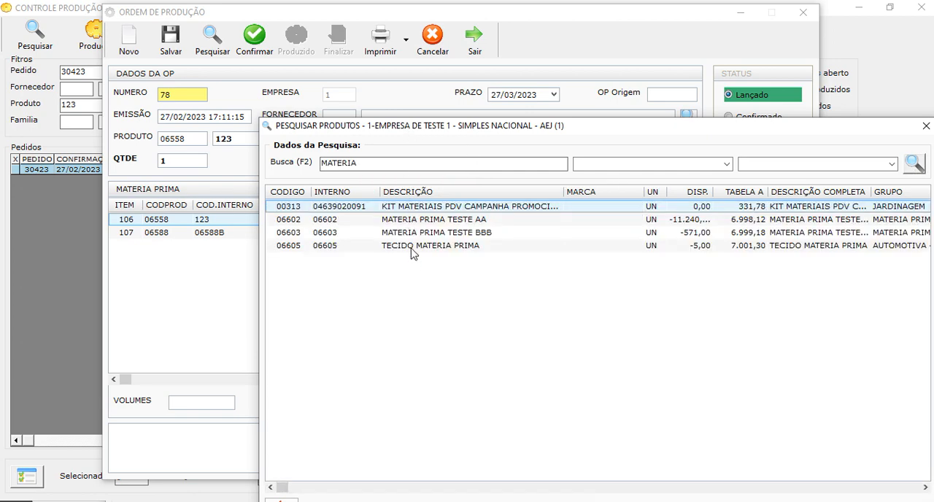
double_click(411, 248)
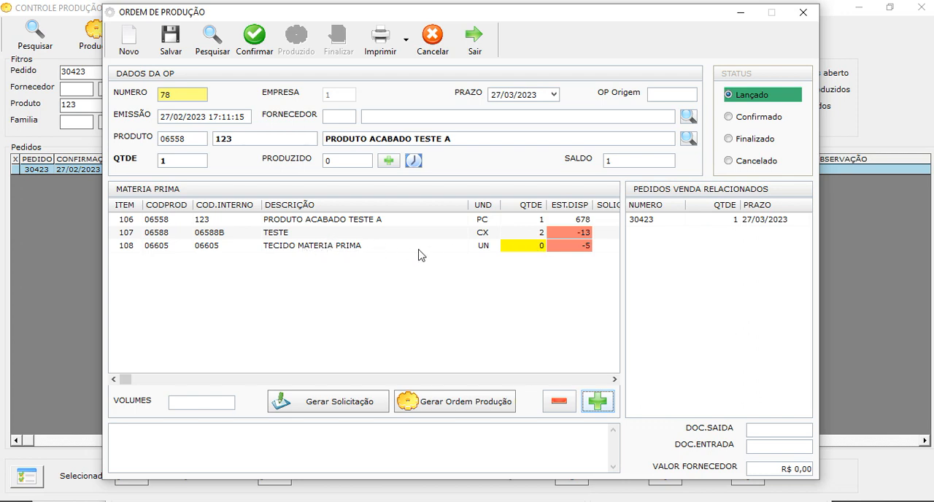
double_click(536, 248)
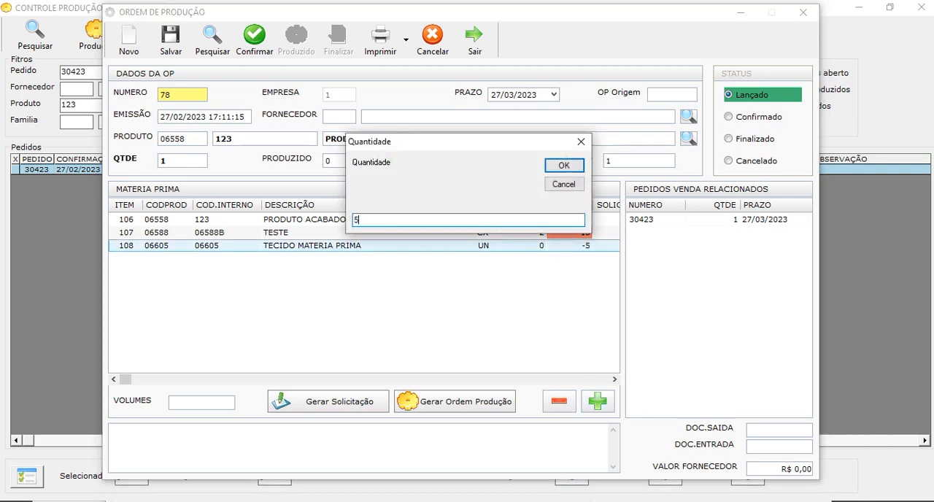
key(Return)
Examine the quantity and available stock of each raw material and the sales order related to the production order
click(537, 237)
click(577, 247)
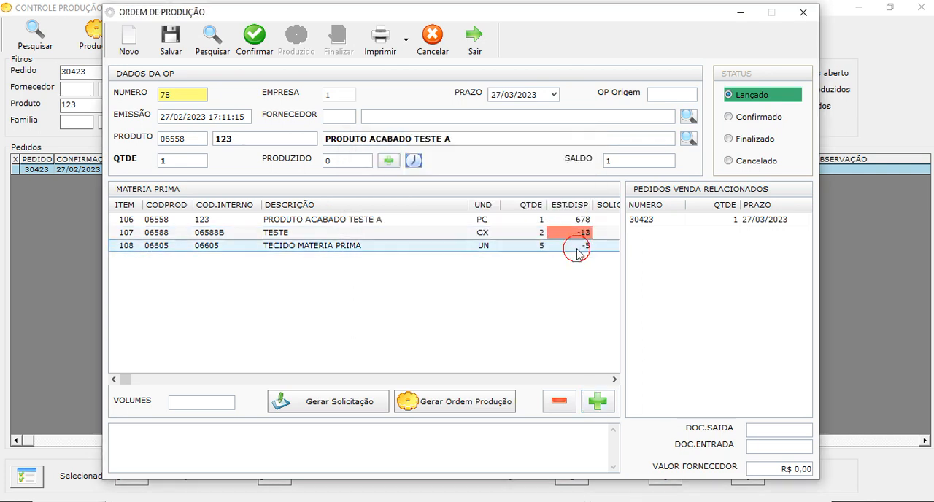
click(580, 219)
click(576, 234)
click(576, 249)
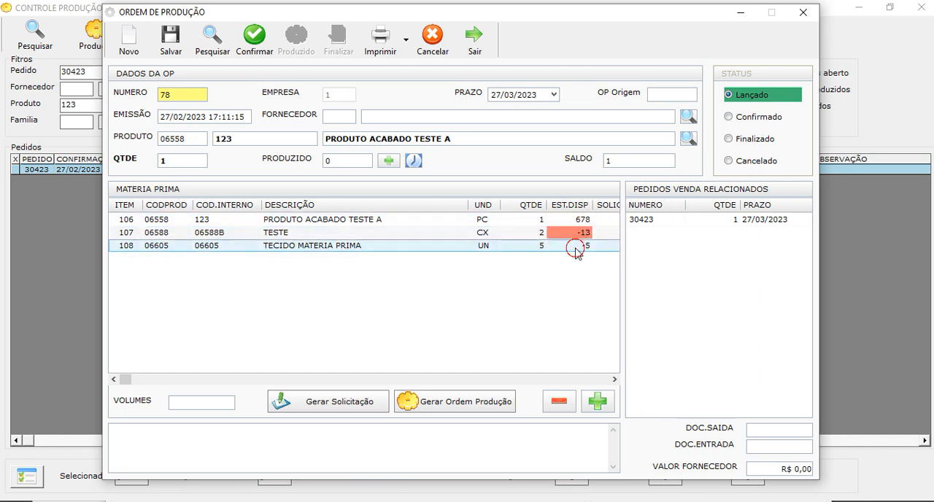
click(580, 219)
click(579, 237)
click(576, 249)
click(579, 221)
click(580, 234)
click(577, 247)
click(566, 221)
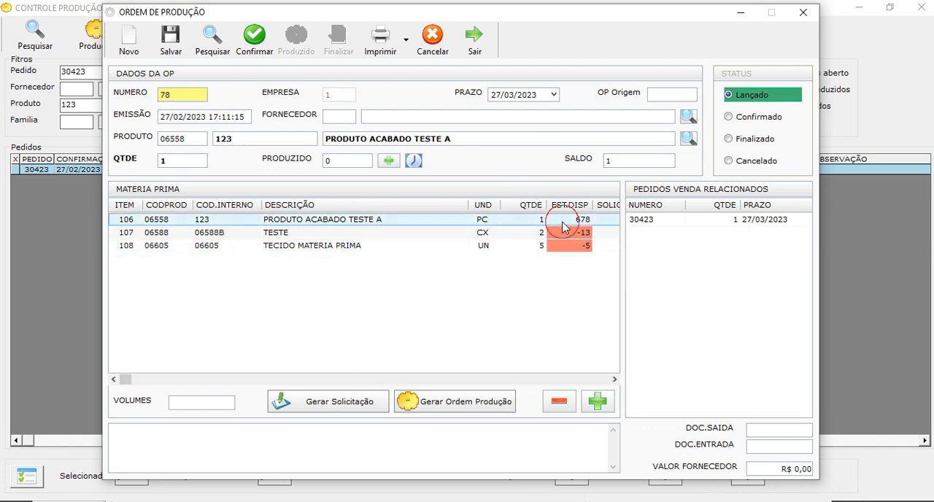
click(568, 233)
click(571, 247)
click(566, 221)
click(636, 221)
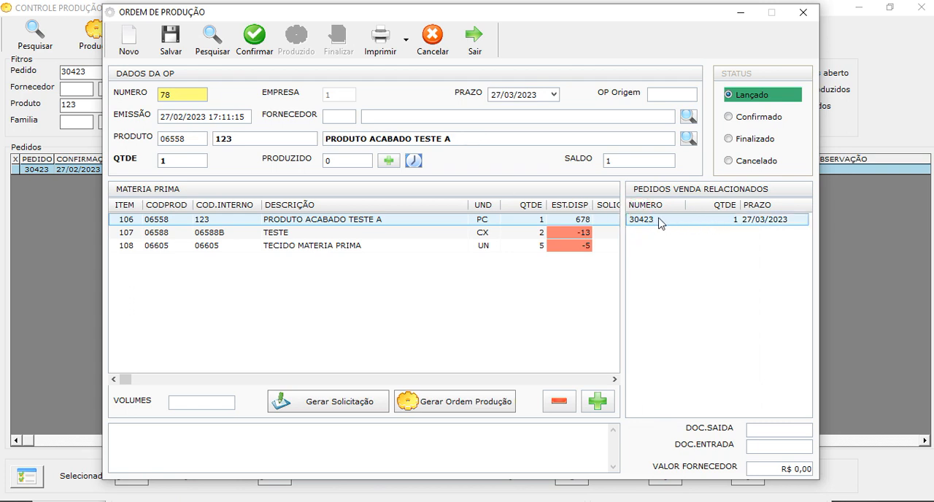
Enter the note DADOS ADCIONAIS and choose BONATTI SISTEMAS DE GESTAO LTDA as the production order's supplier
click(162, 446)
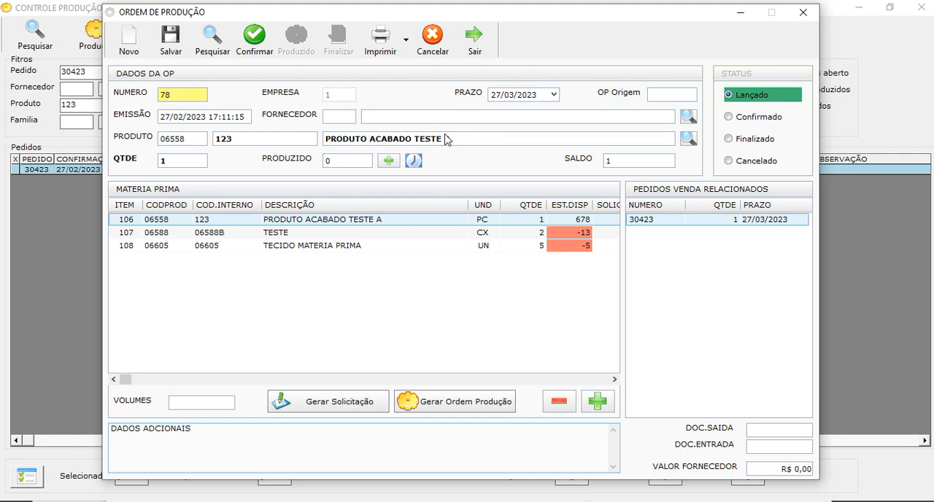
click(685, 120)
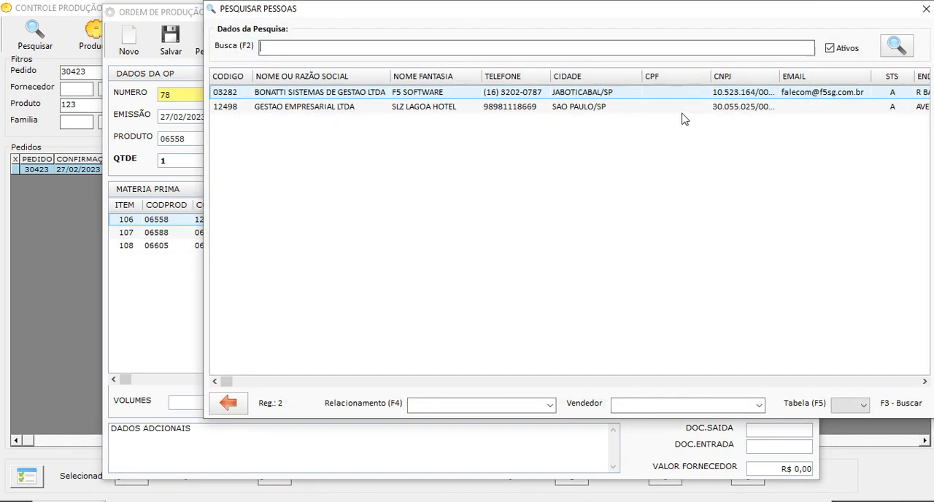
double_click(621, 93)
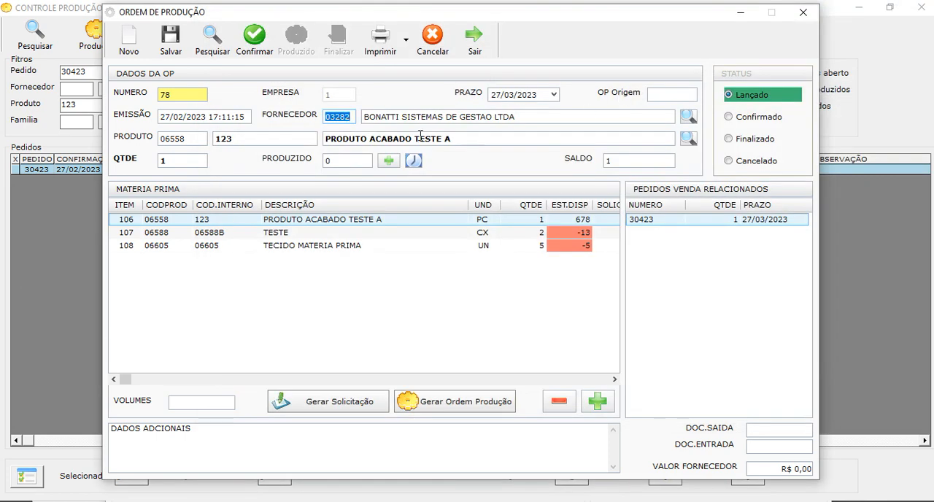
click(341, 139)
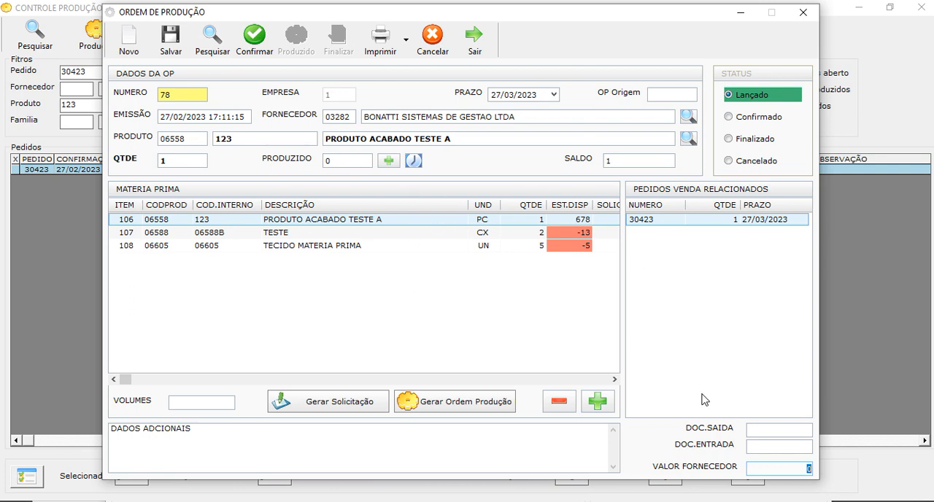
Set the supplier value to 500 and confirm the production order with the stock write-off of its raw materials
click(782, 468)
double_click(791, 469)
text(500)
click(764, 448)
click(255, 38)
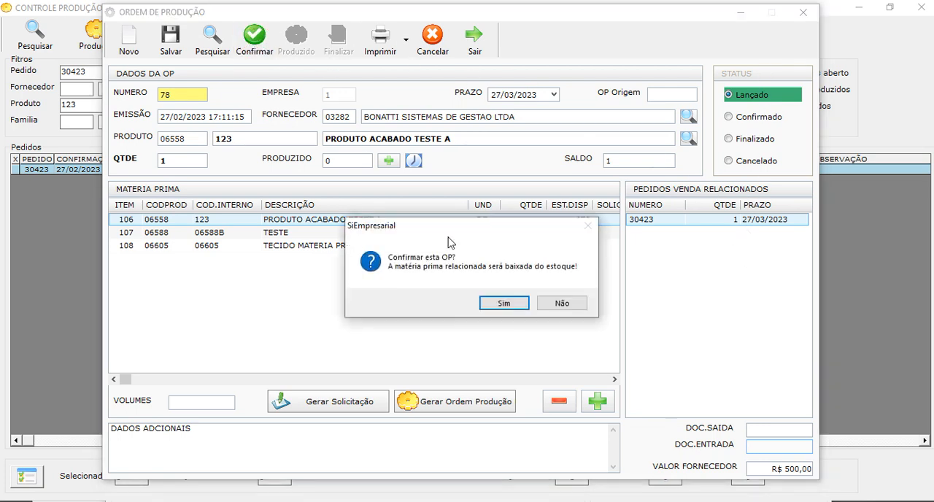
click(507, 306)
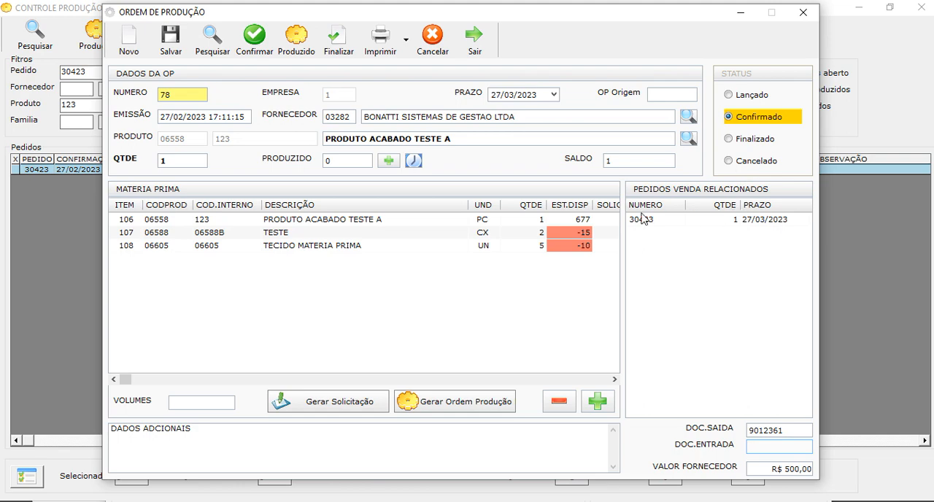
Preview the confirmed production order's printout in the Modelo 2 layout and close the preview
click(405, 40)
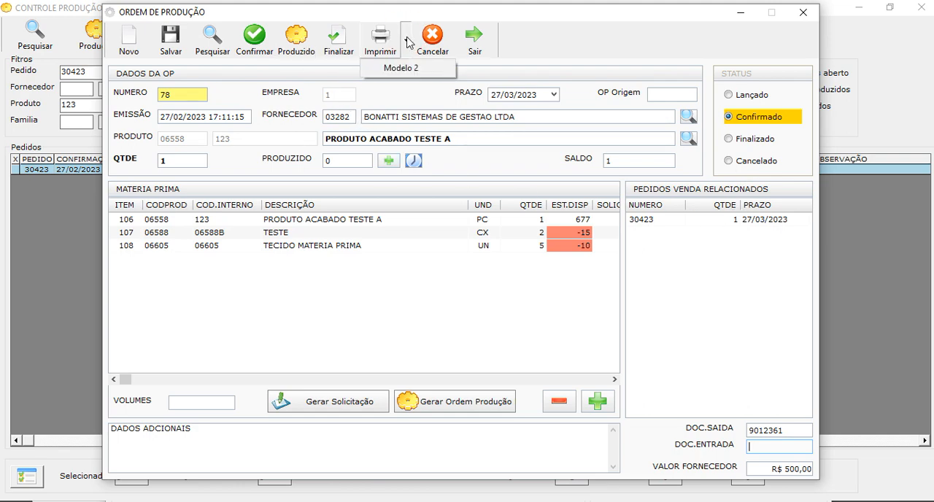
click(407, 71)
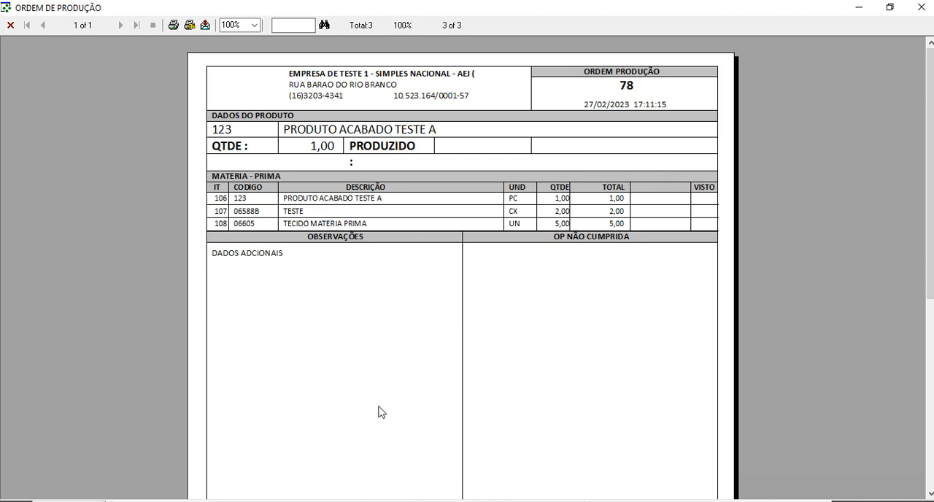
click(10, 25)
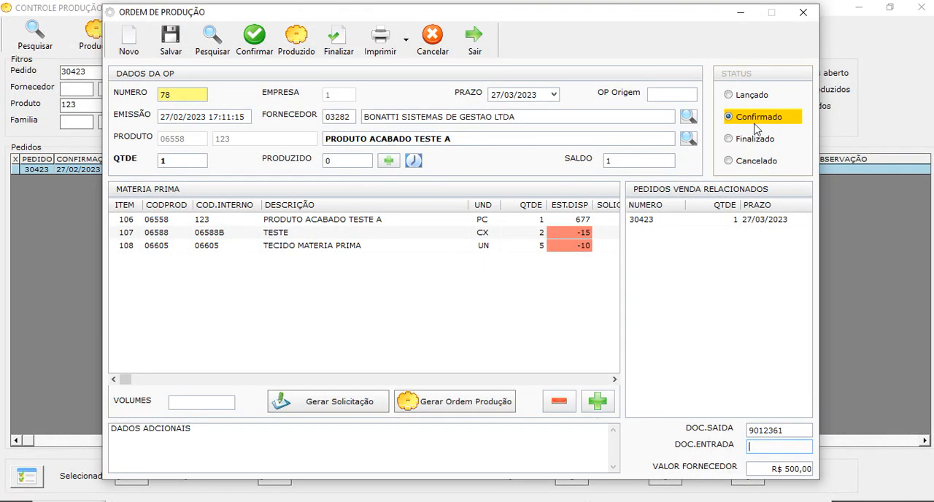
Add KIT MATERIAIS PDV CAMPANHA PROMOCIONAL to the confirmed order's raw materials and set its quantity to 2
click(604, 402)
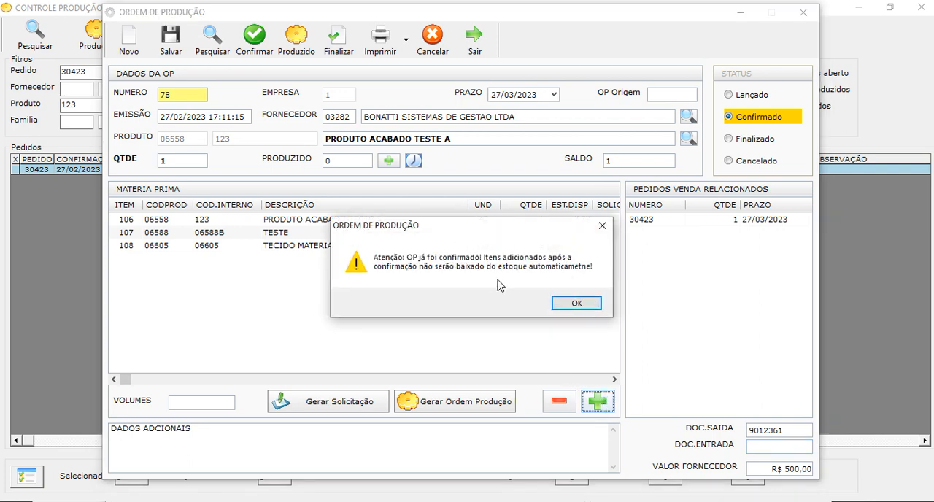
click(590, 303)
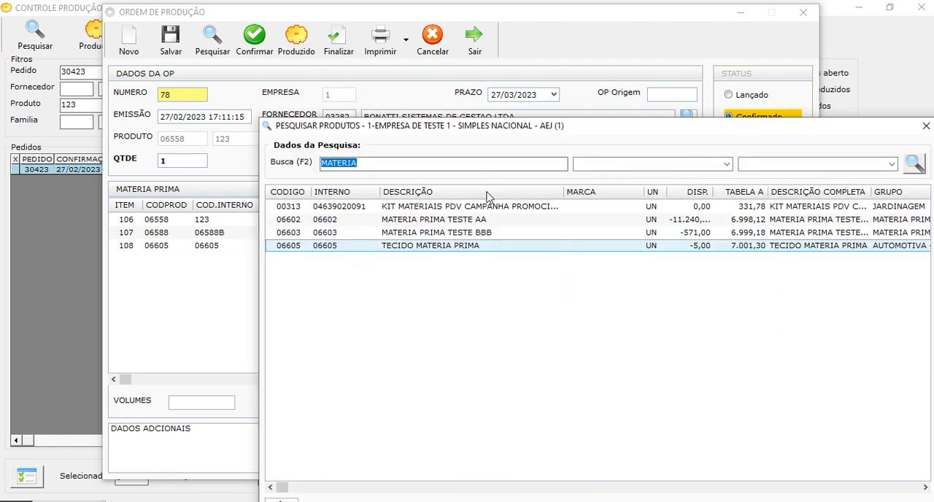
double_click(466, 208)
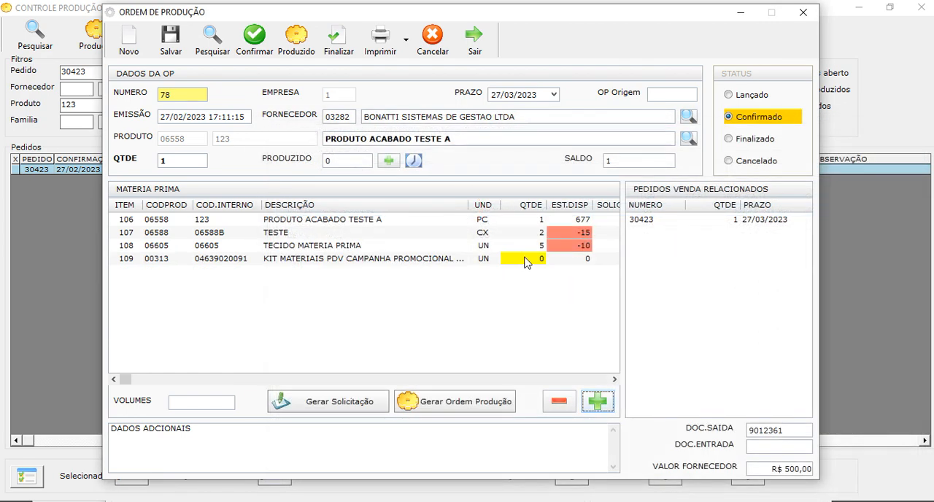
click(527, 262)
double_click(526, 261)
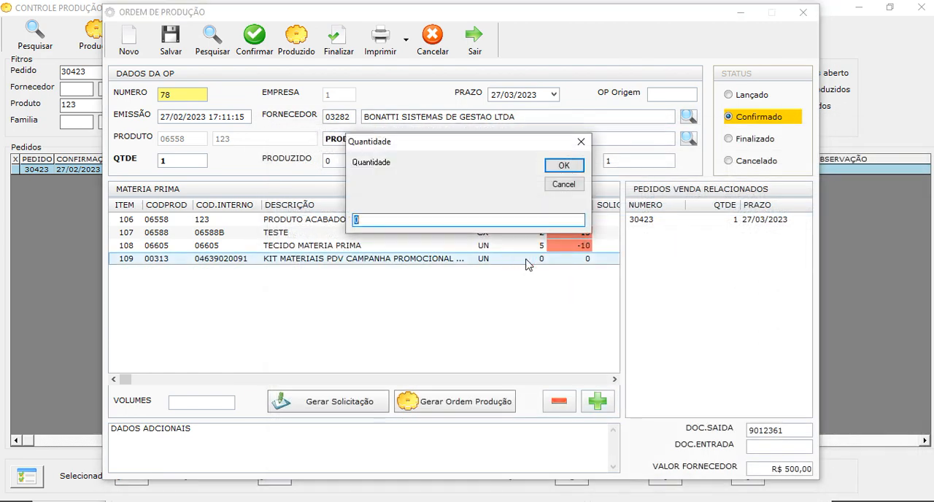
click(556, 165)
click(438, 259)
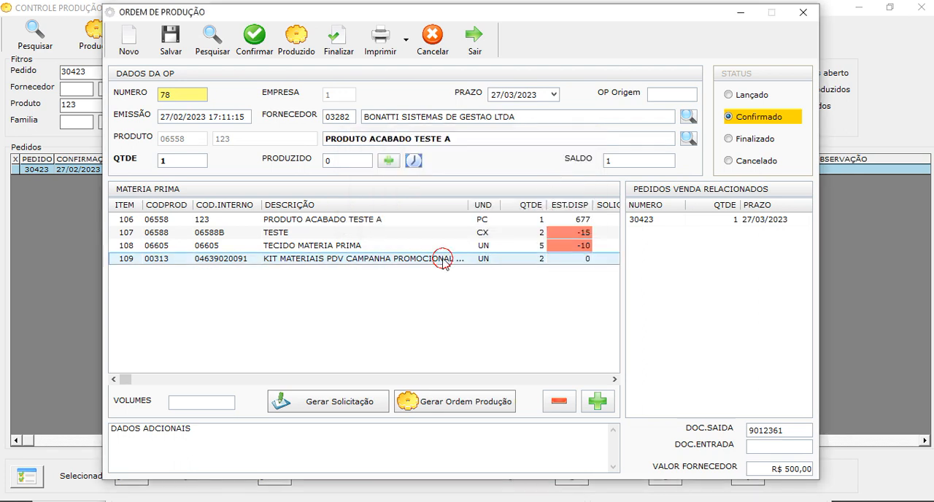
Preview the Modelo 2 printout again to check the newly added raw material, and close it
click(406, 41)
click(410, 68)
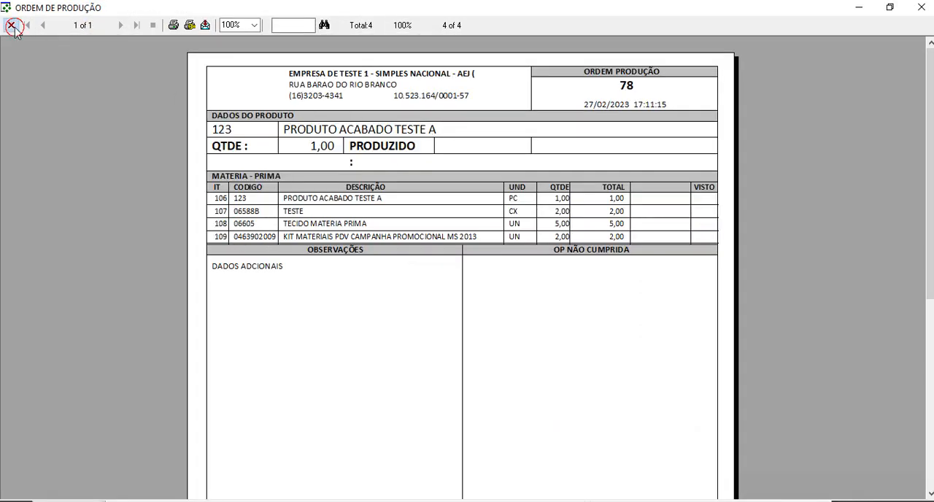
click(11, 26)
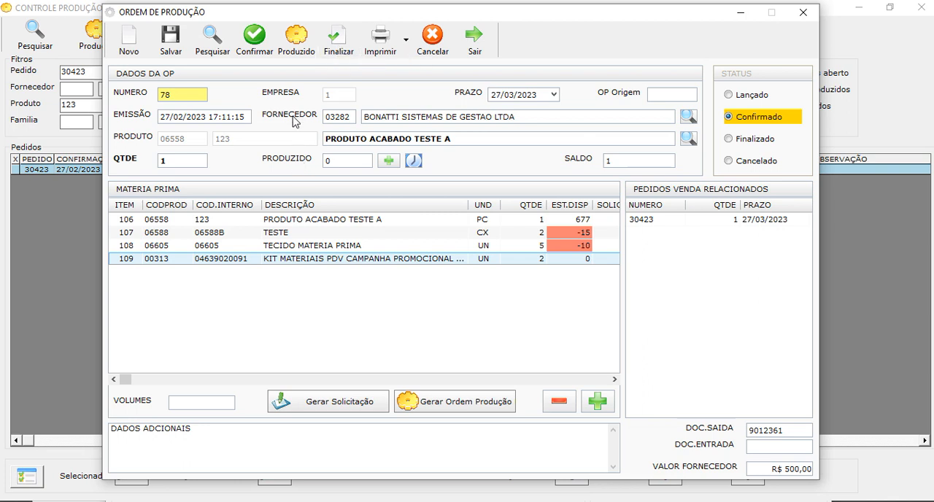
Record a produced quantity of 1, accept the partial production entry, and close the production order
click(388, 161)
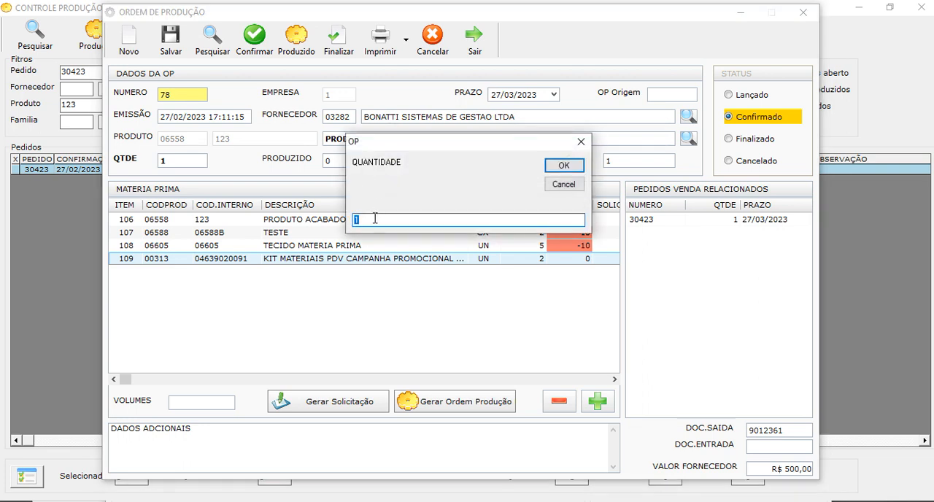
click(562, 166)
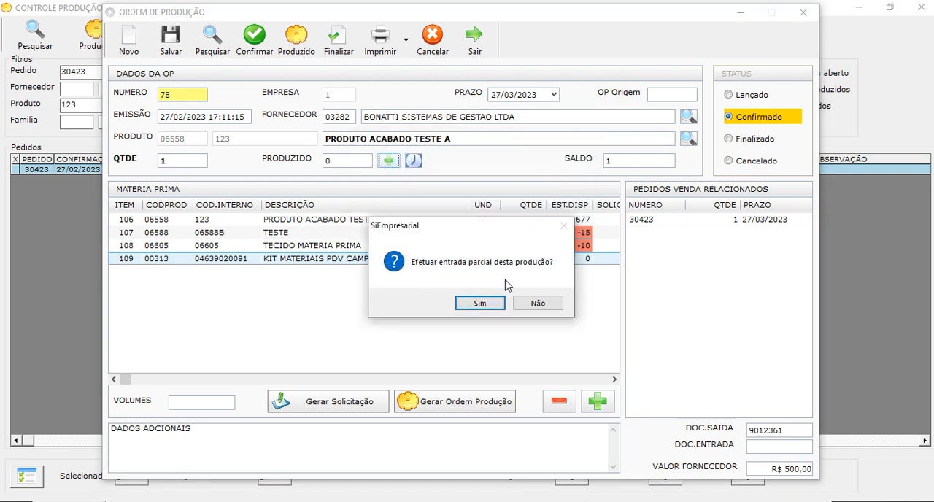
click(479, 302)
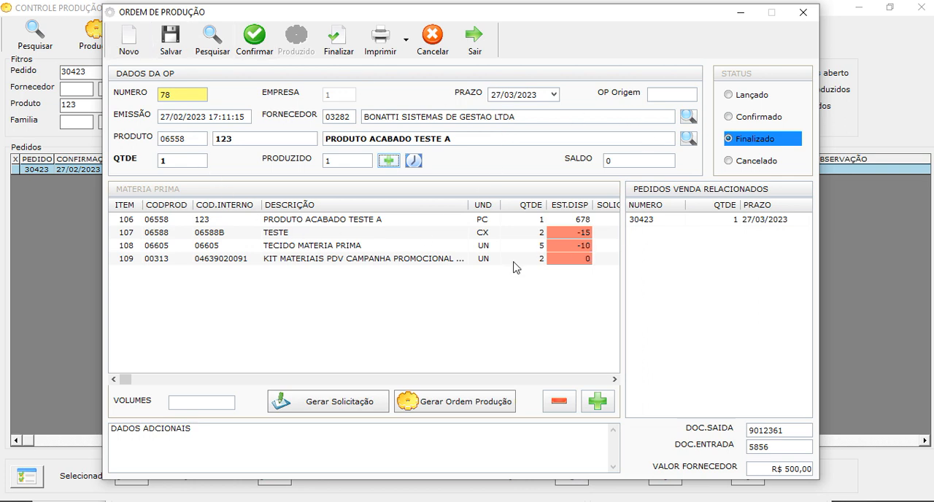
click(478, 57)
Clear the product filter in the production control and search the sales order's items again
click(125, 99)
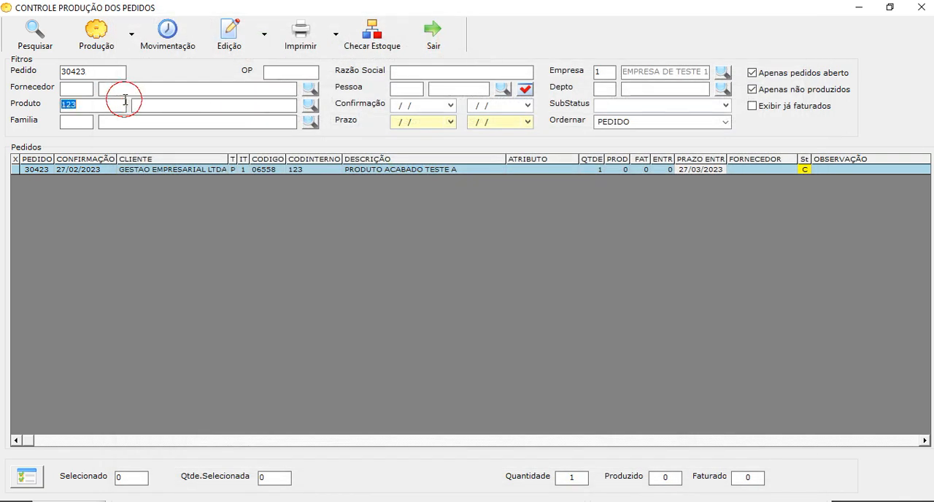
key(BackSpace)
click(39, 44)
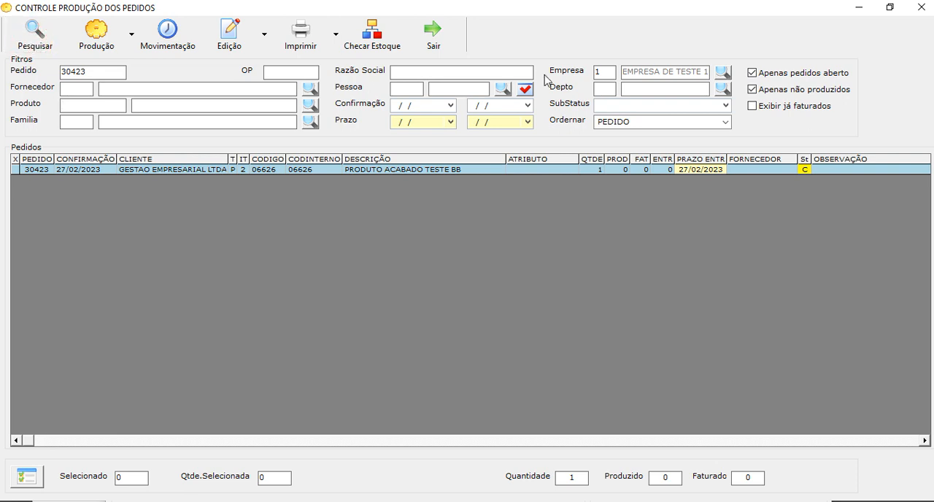
Search the sales order's items without, with, and again without the Apenas não produzidos filter to compare the results
click(752, 90)
click(31, 40)
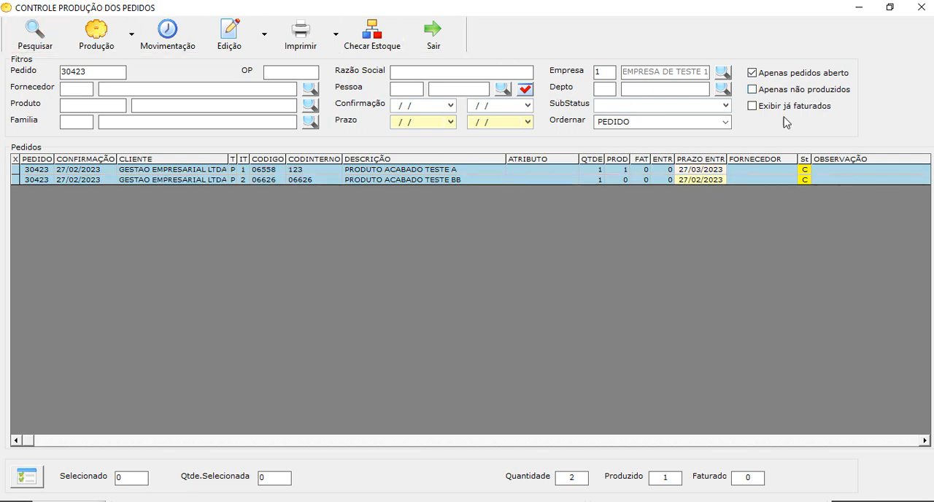
click(752, 89)
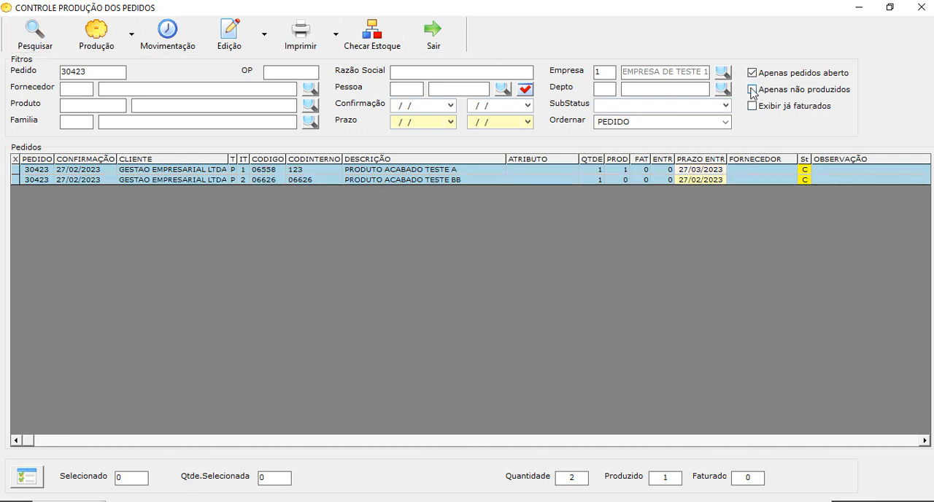
click(31, 36)
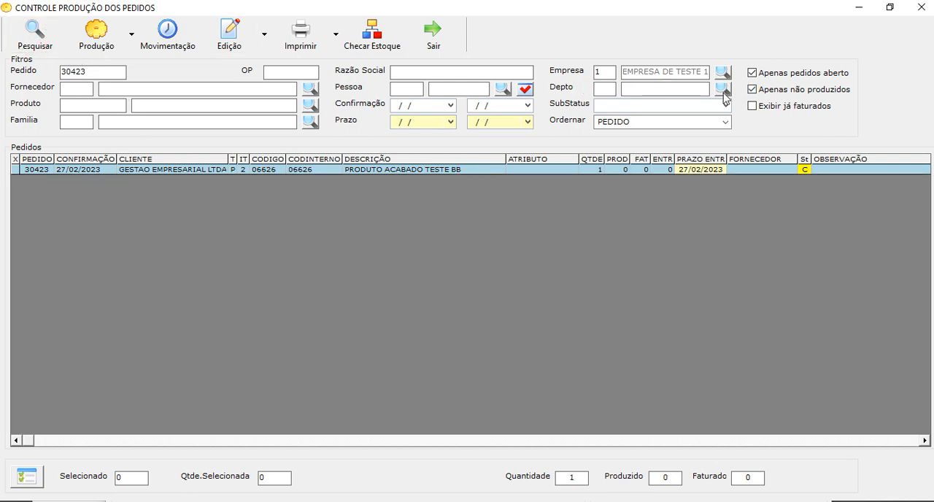
click(752, 89)
click(26, 31)
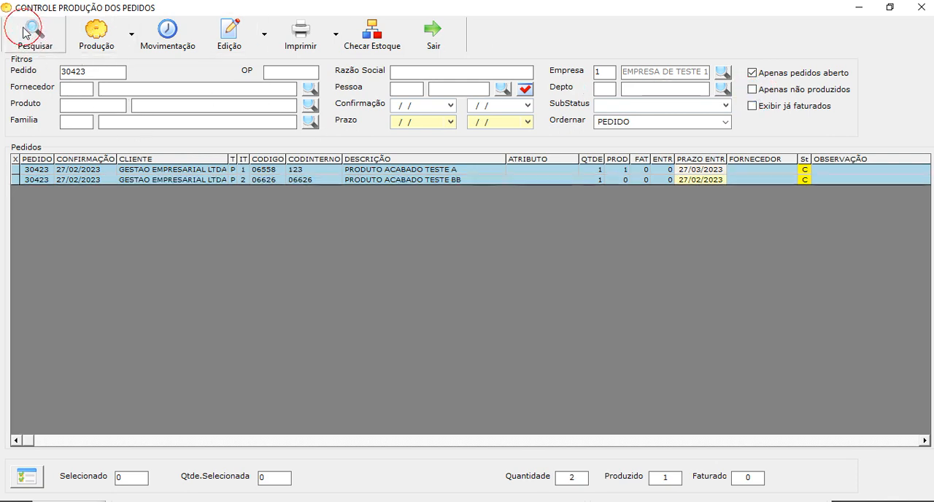
Open the production order already created for PRODUTO ACABADO TESTE A from its item row, and exit it and the production control
click(889, 441)
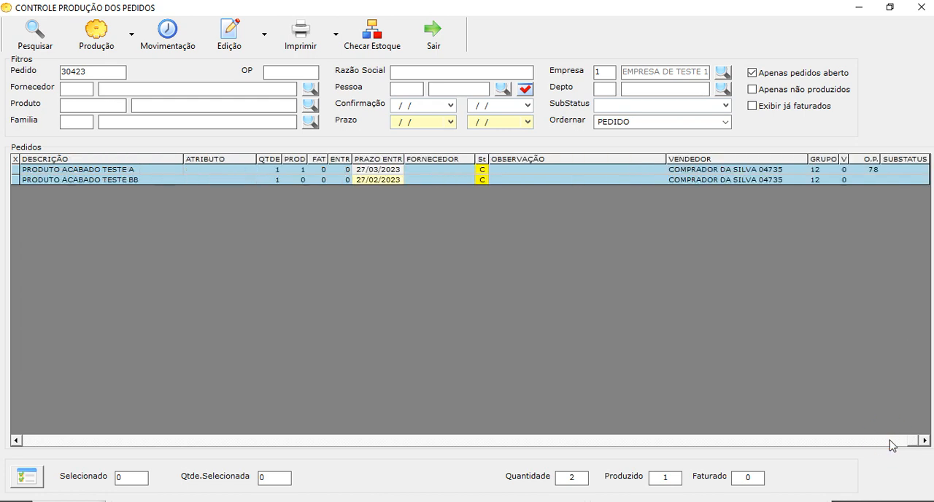
click(871, 170)
right_click(871, 170)
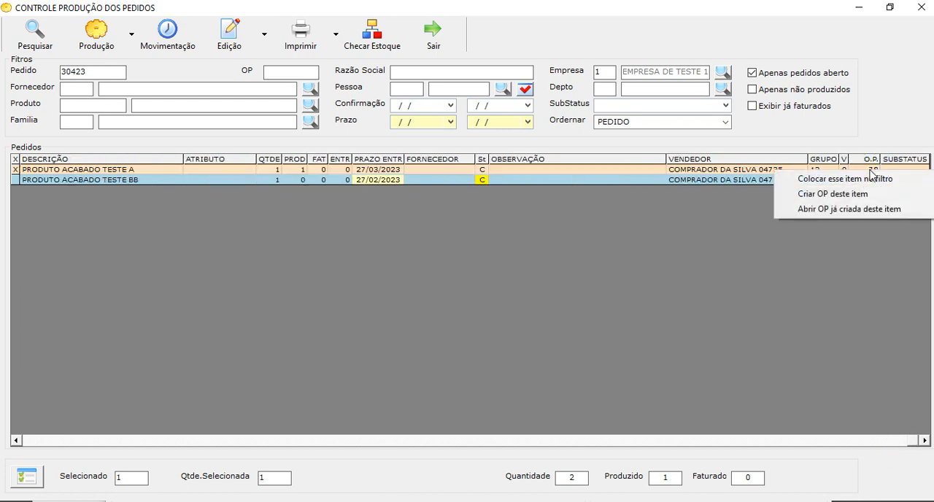
click(854, 210)
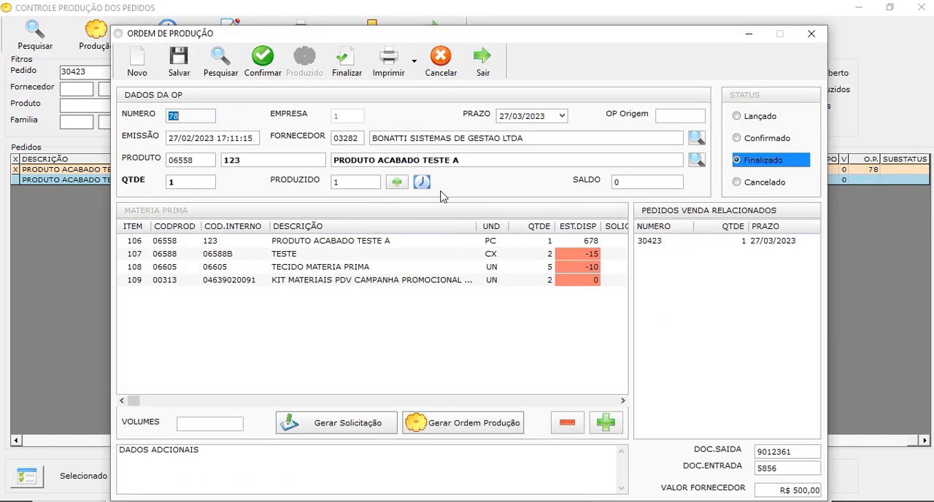
click(482, 74)
click(434, 35)
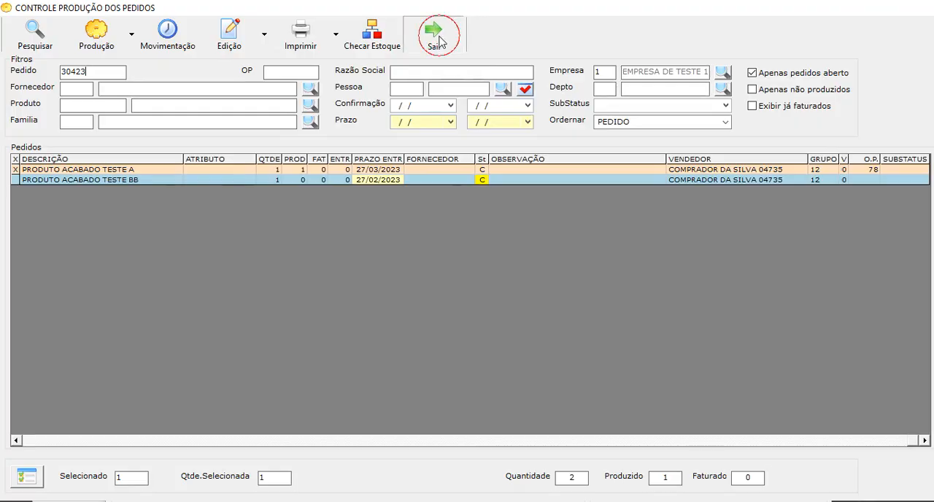
Search the production orders from the Ordem de Produção screen, open the one due 27/03/2023, and close it
click(168, 22)
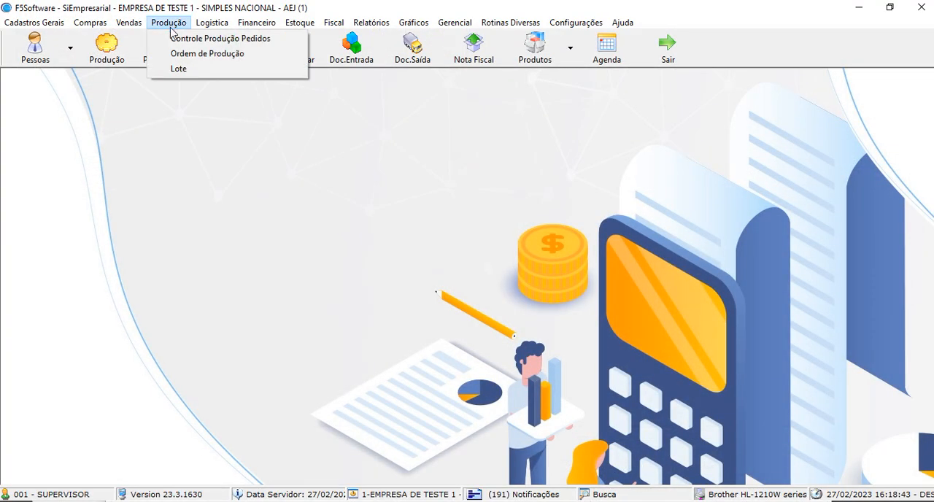
click(204, 57)
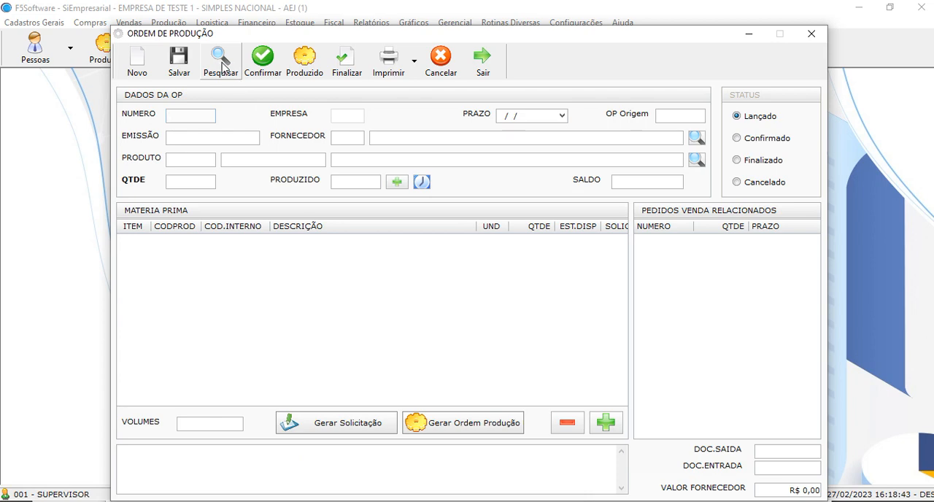
click(221, 64)
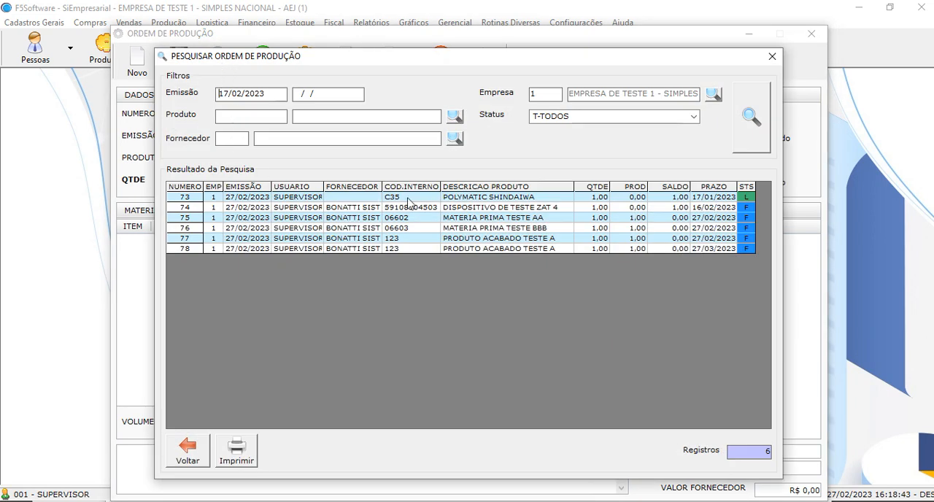
drag(409, 202, 455, 244)
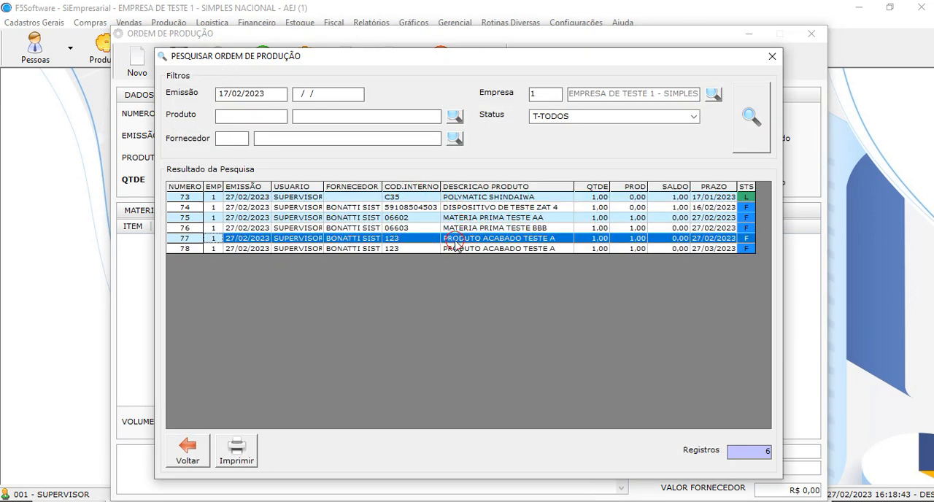
double_click(460, 249)
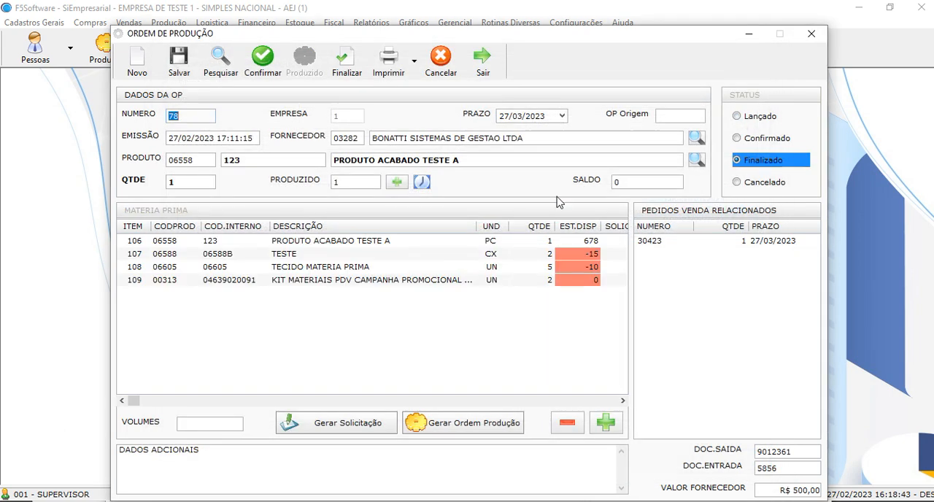
key(Escape)
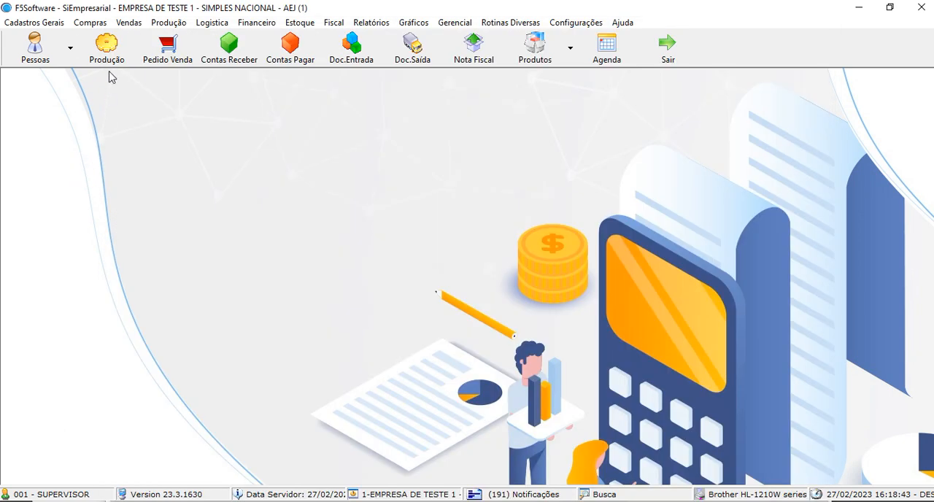
Open the production control of orders, maximize its window to view all pending items, and exit it
click(107, 51)
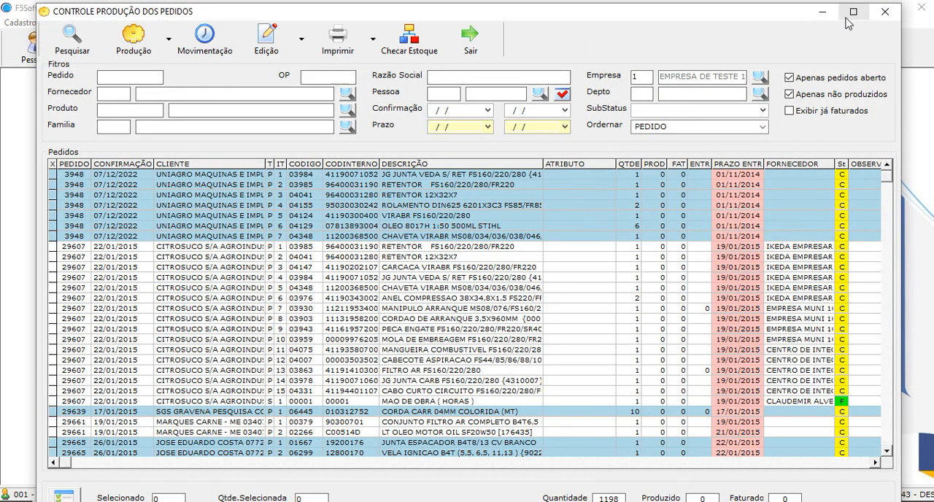
click(841, 20)
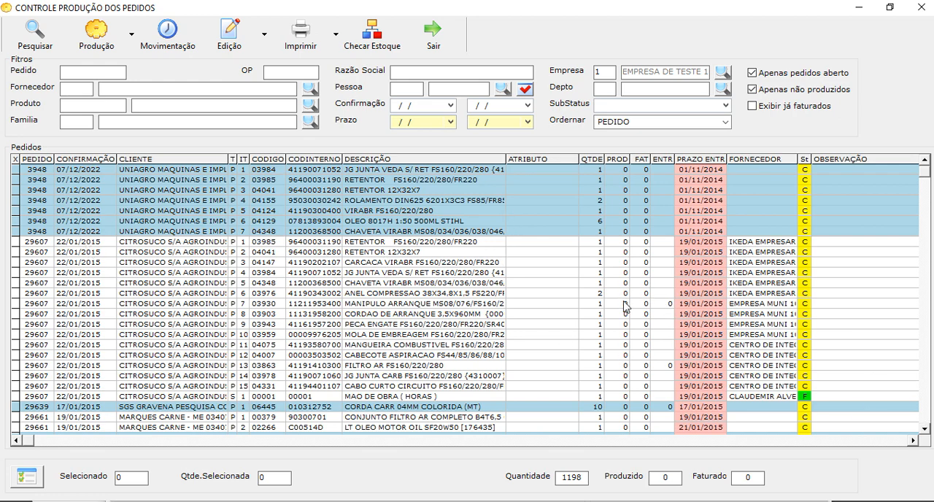
click(432, 36)
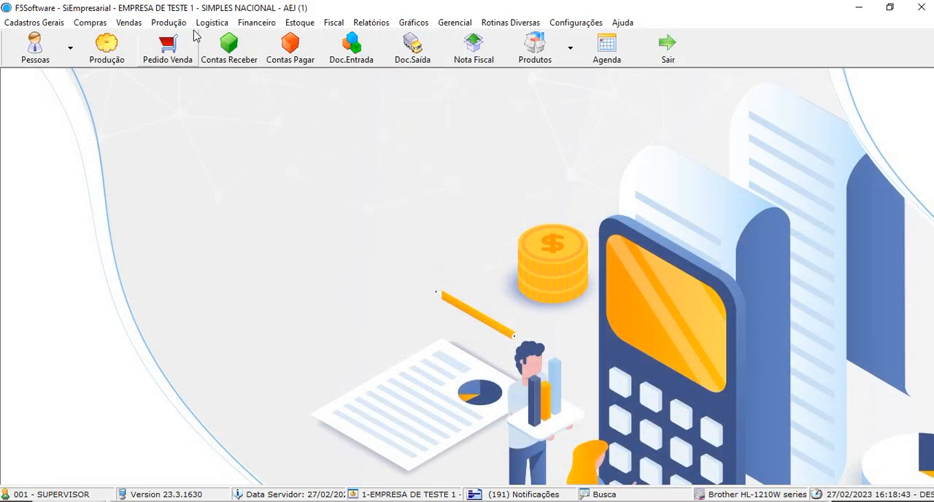
Reopen the Ordem de Produção screen, search all statuses, and load the PRODUTO ACABADO TESTE A order due 27/03/2023
click(169, 22)
click(196, 54)
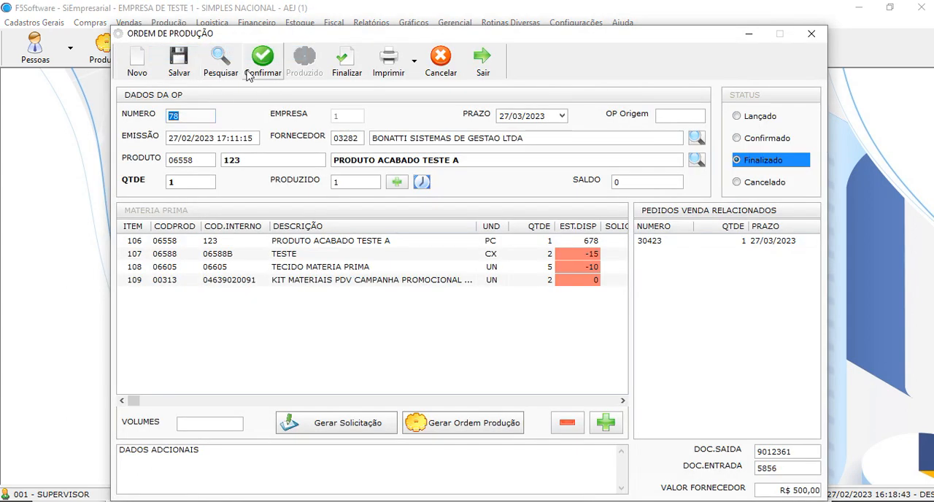
click(223, 66)
click(752, 140)
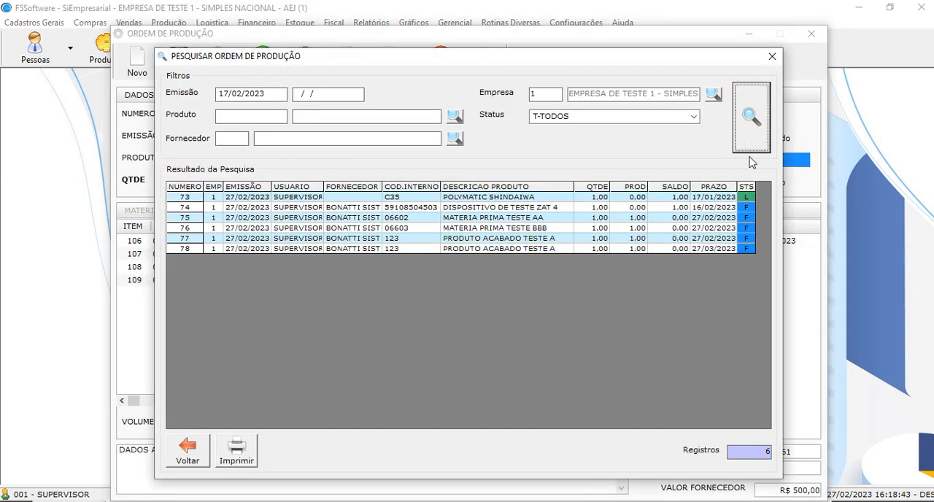
double_click(605, 248)
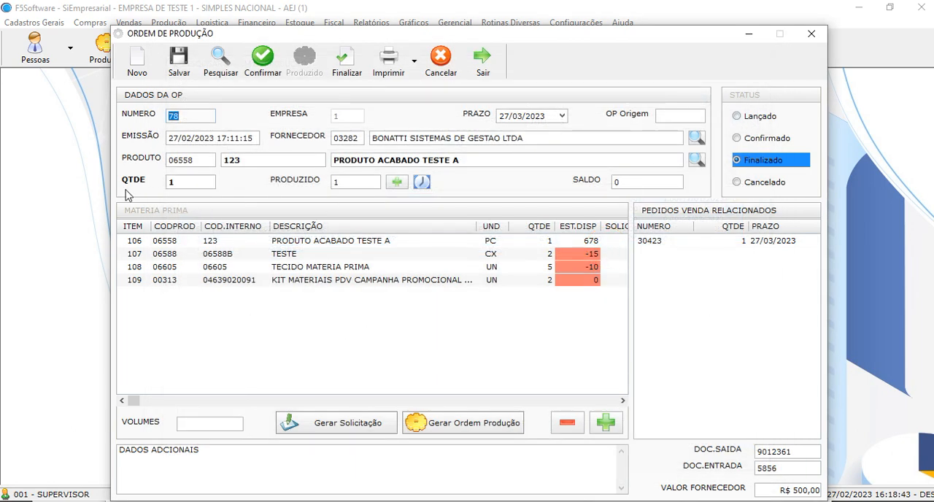
Open the related sales order from the production order, review its products and general data, and exit both records
click(671, 242)
click(709, 243)
click(746, 245)
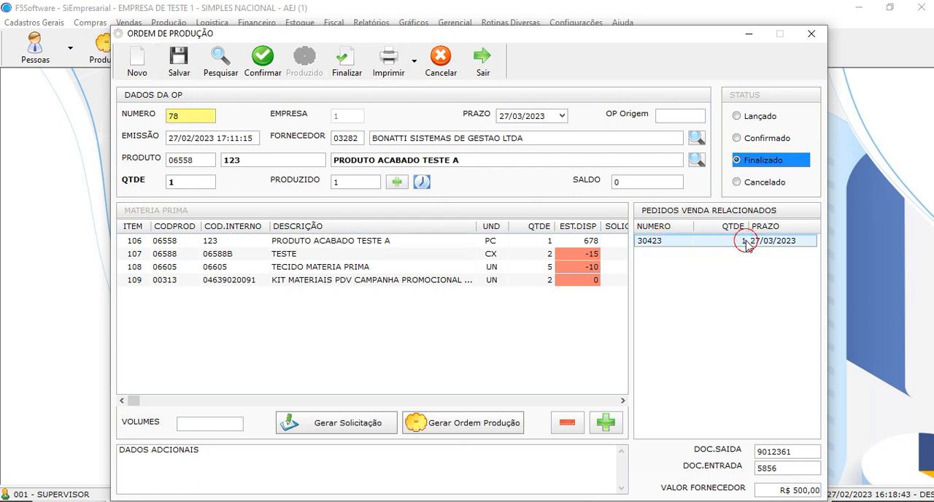
double_click(745, 245)
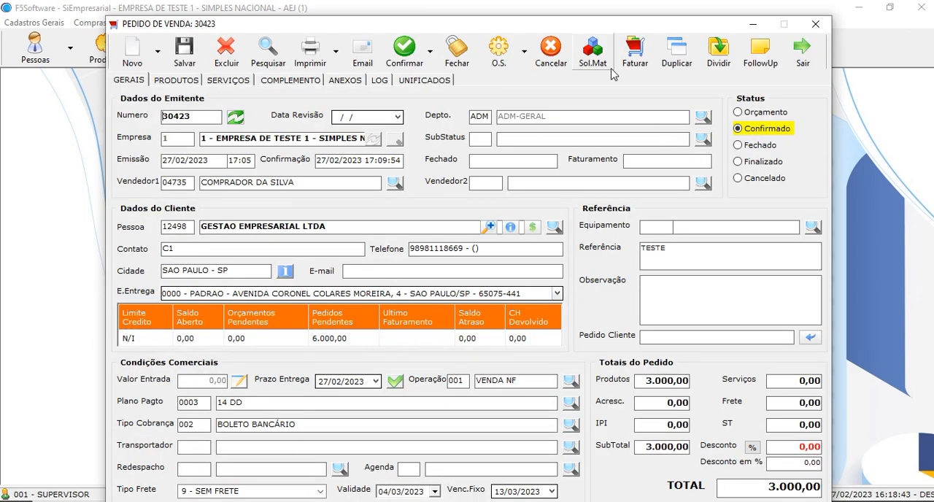
click(181, 81)
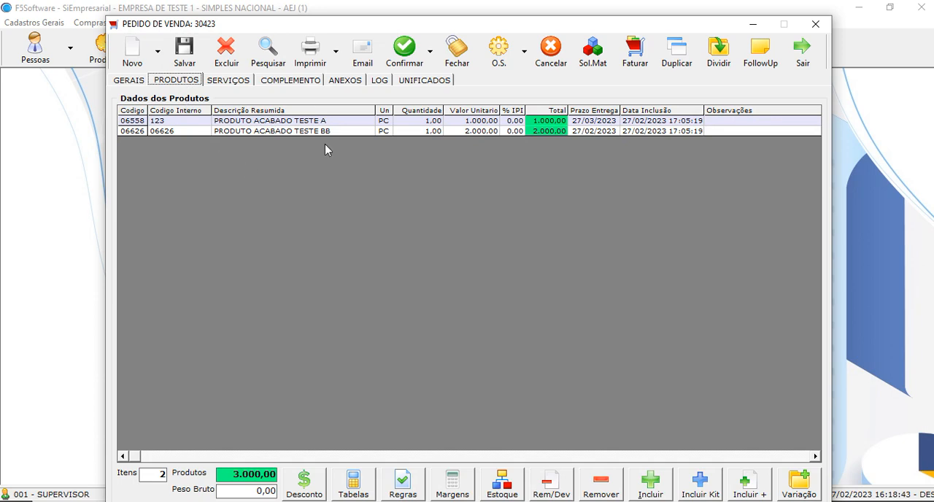
click(125, 81)
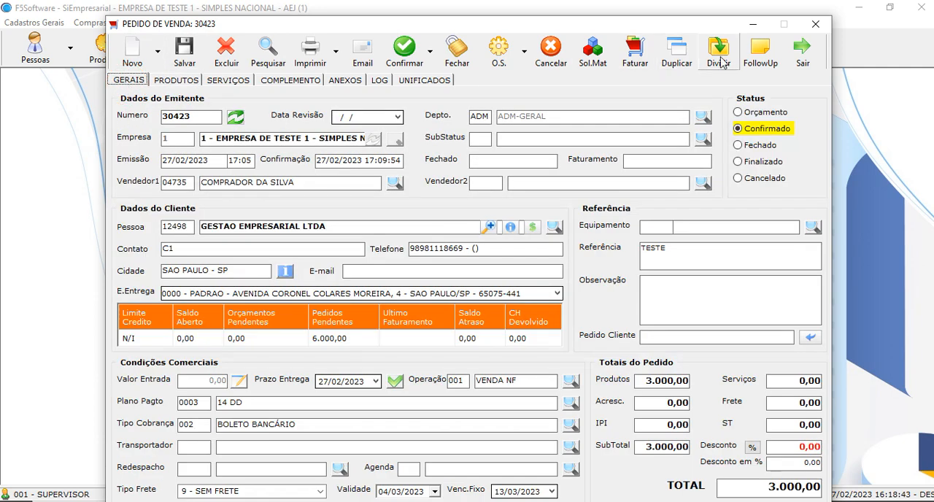
click(804, 53)
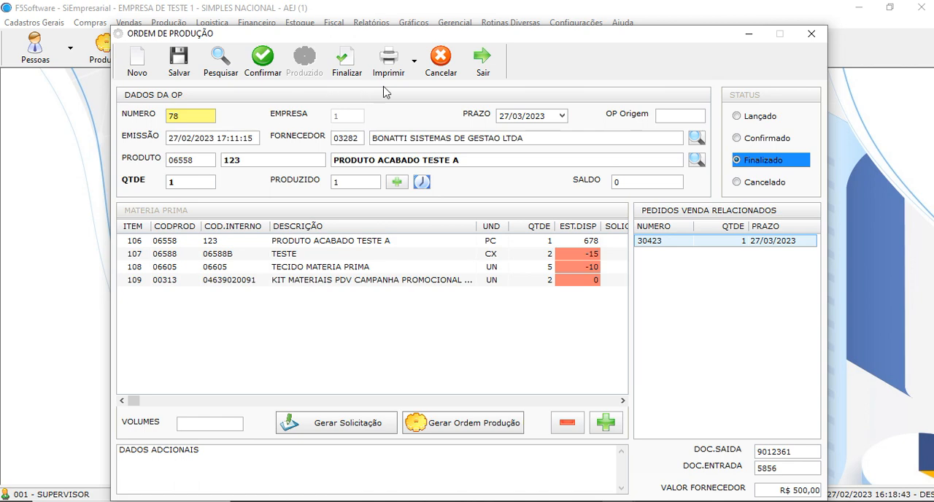
click(481, 59)
Open Controle Produção Pedidos in a maximized window and filter its list by the sales order's number
mouse_move(619, 501)
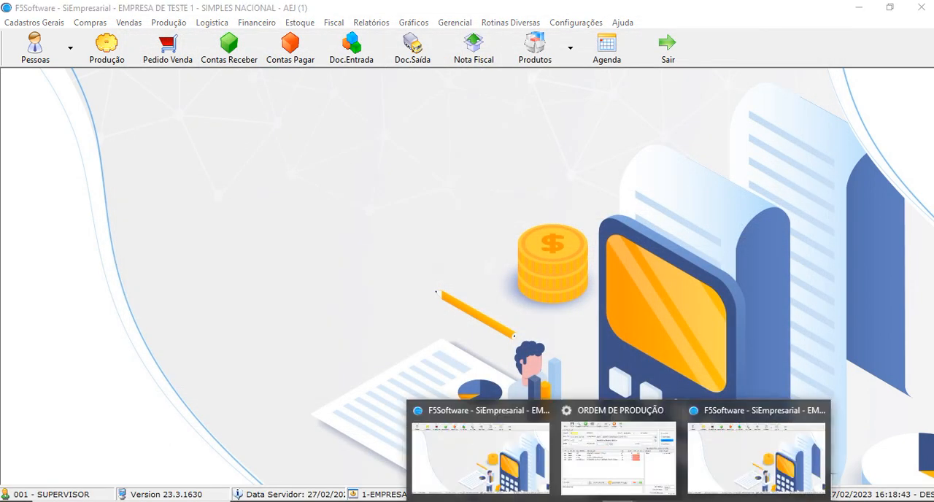
click(169, 22)
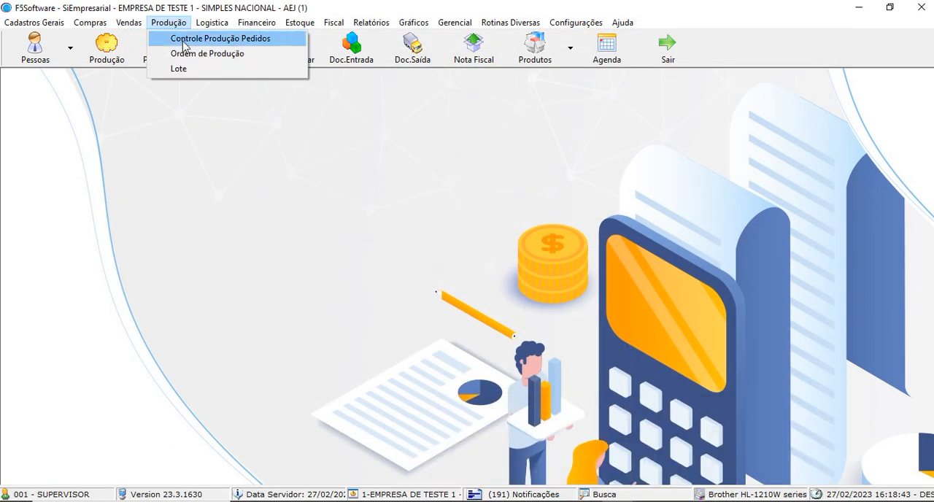
click(191, 38)
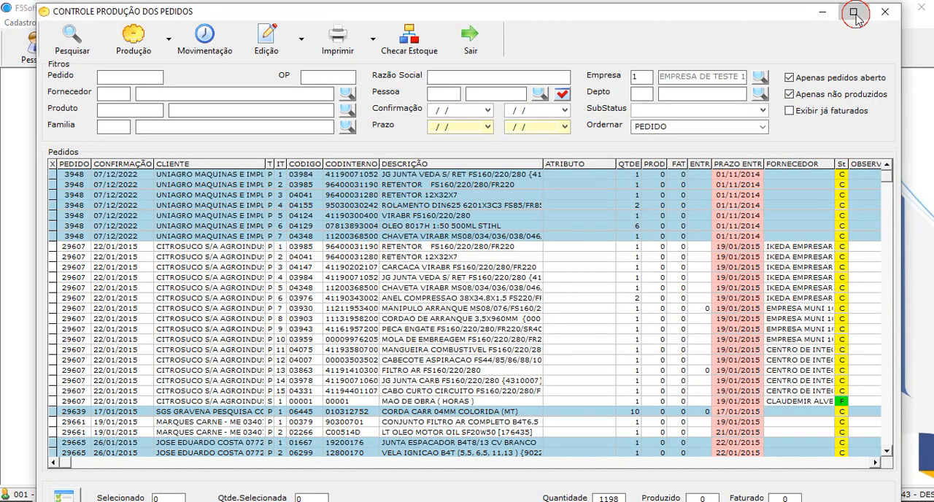
click(855, 19)
drag(925, 176, 924, 431)
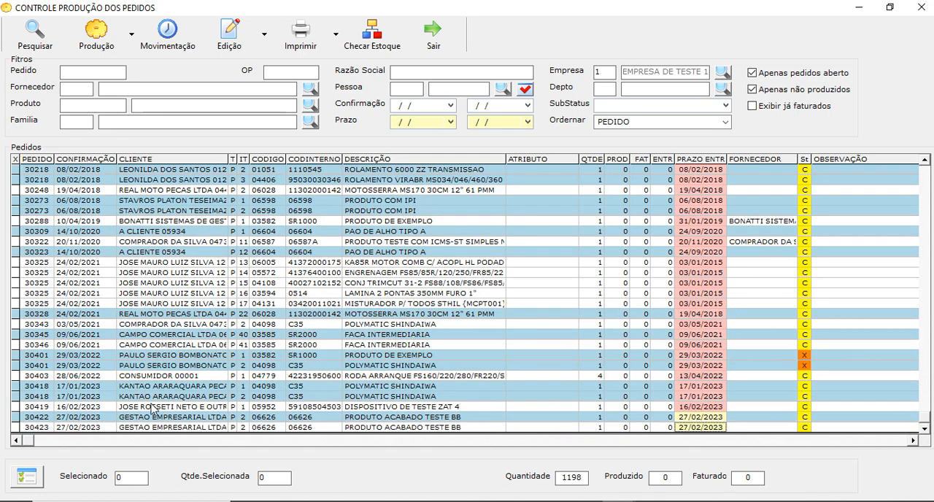
click(78, 71)
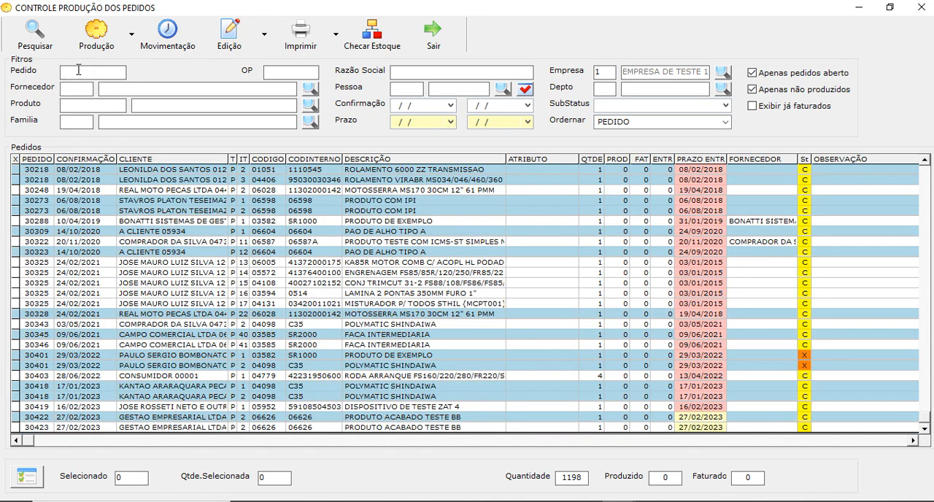
click(33, 37)
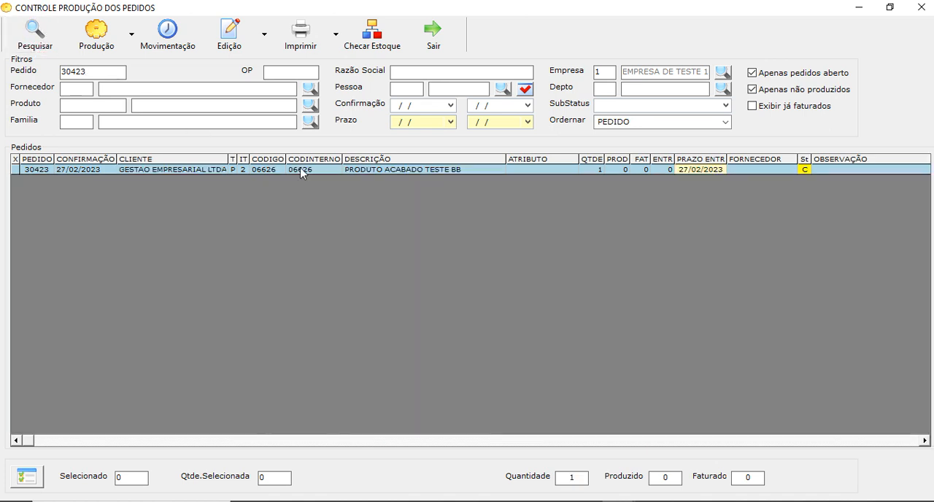
Search the sales order's items with Apenas não produzidos turned off, and search once more with it turned back on
click(751, 89)
click(36, 38)
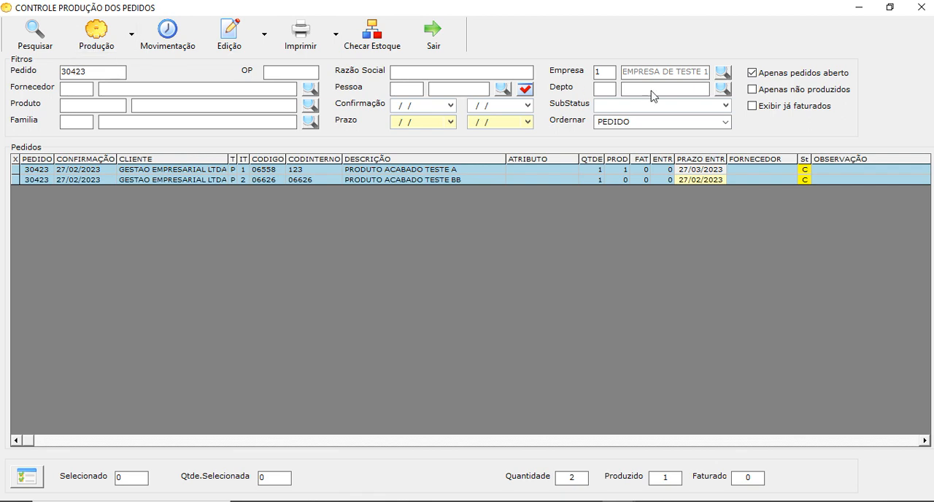
click(752, 89)
click(38, 36)
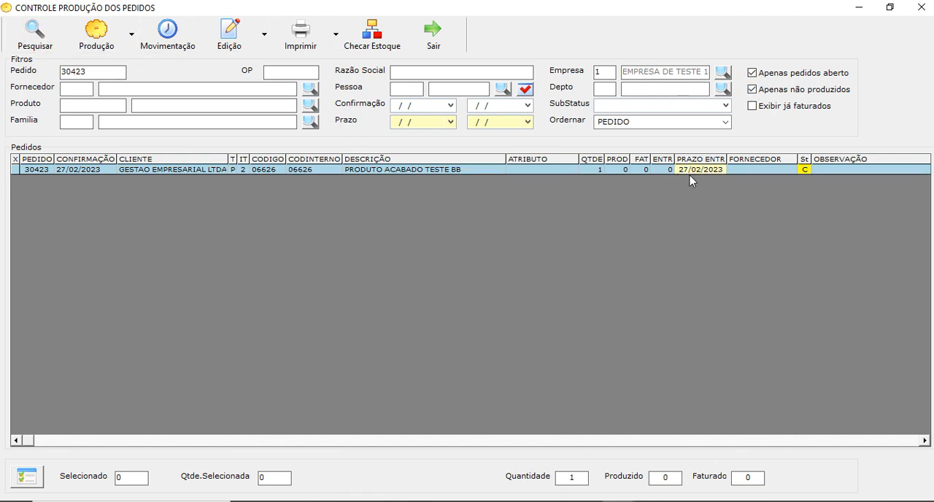